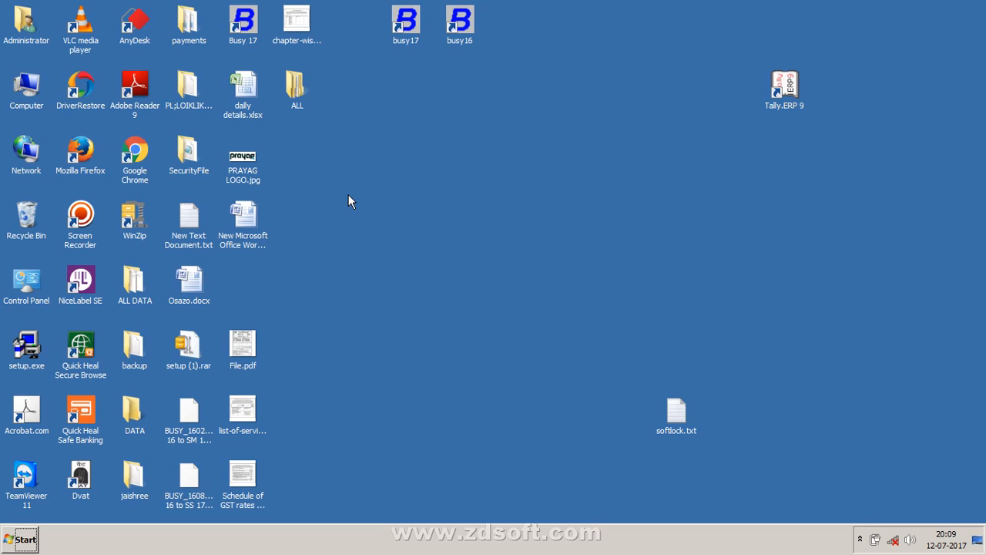
Step: Select the busy16 shortcut and refresh the desktop several times
left_click(465, 37)
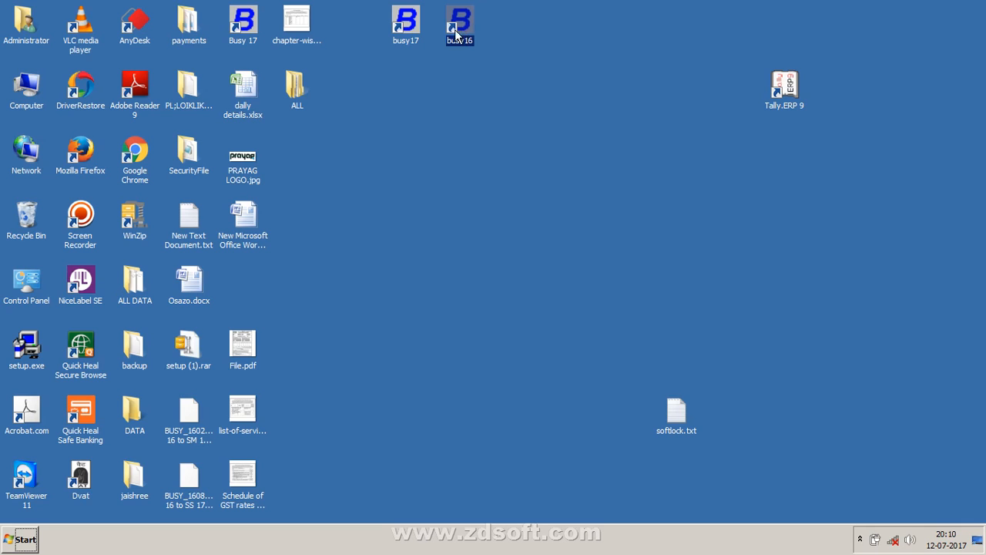
right_click(453, 110)
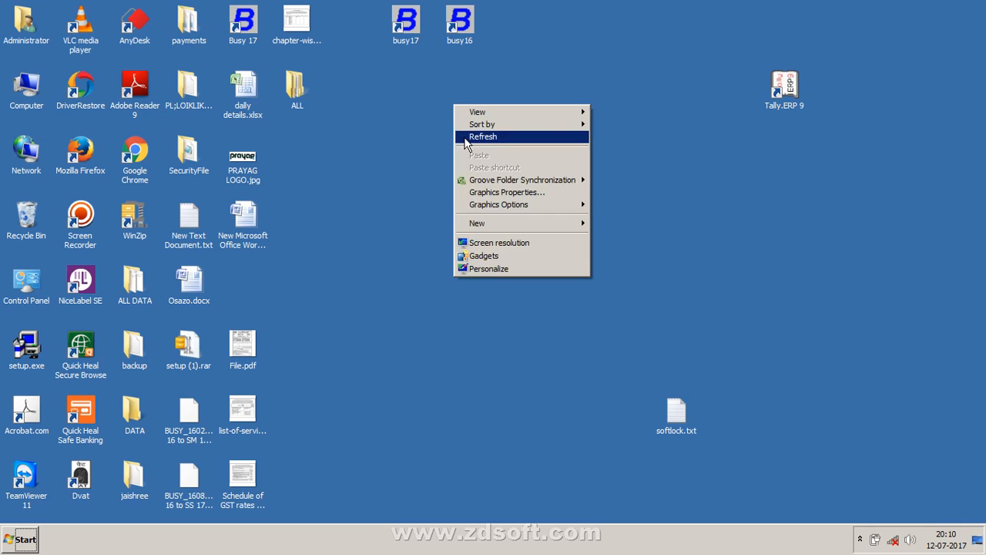
left_click(465, 143)
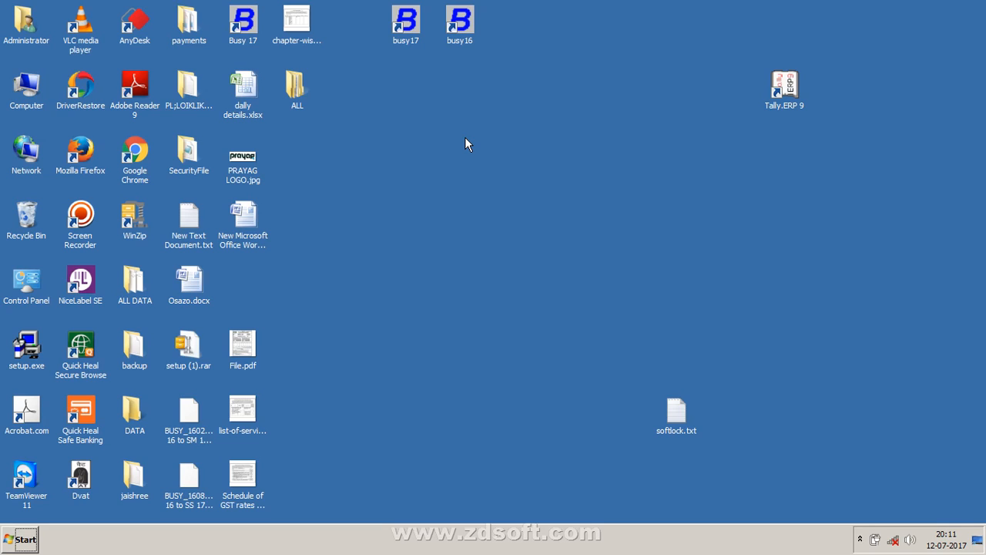
right_click(465, 136)
left_click(475, 170)
right_click(475, 170)
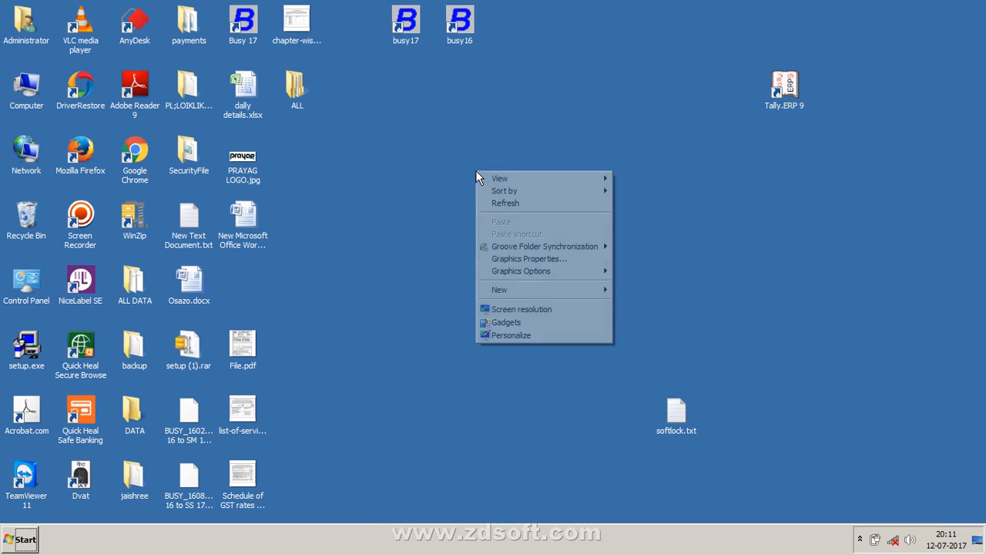
left_click(500, 205)
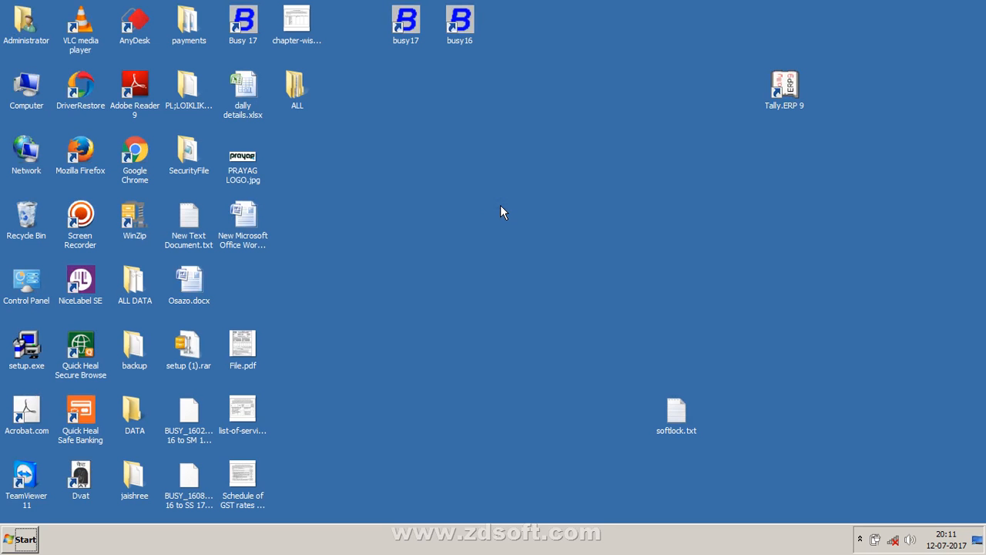
right_click(430, 131)
left_click(450, 164)
right_click(362, 87)
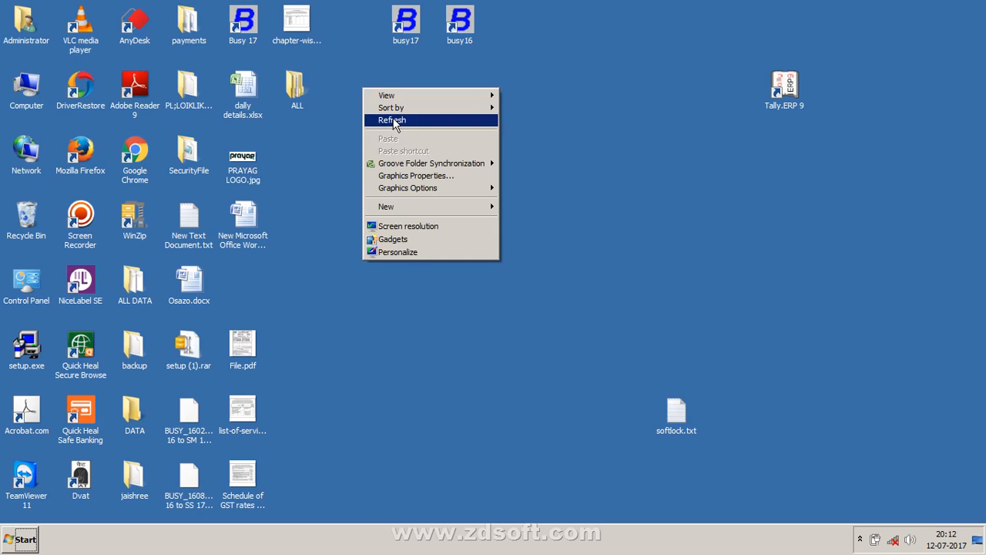
left_click(394, 119)
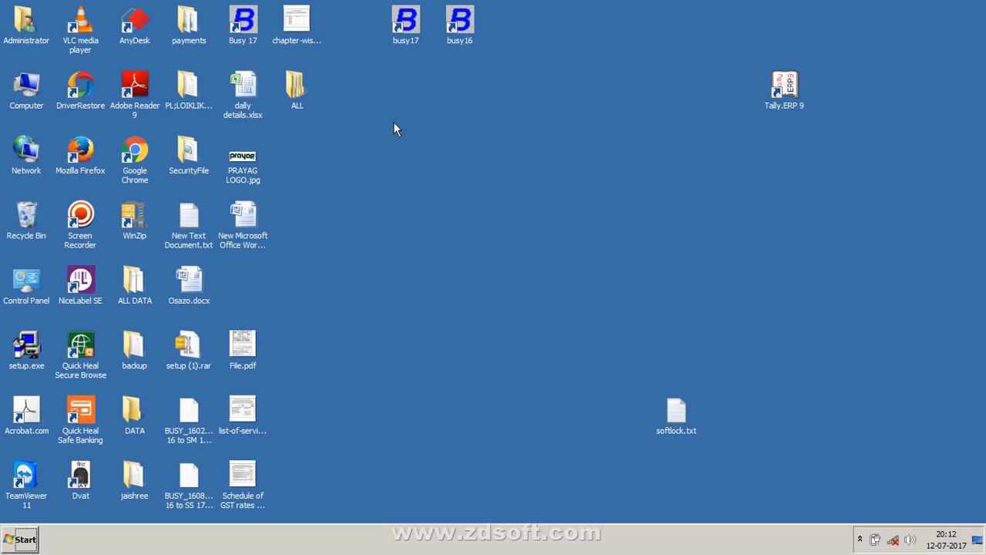
right_click(370, 148)
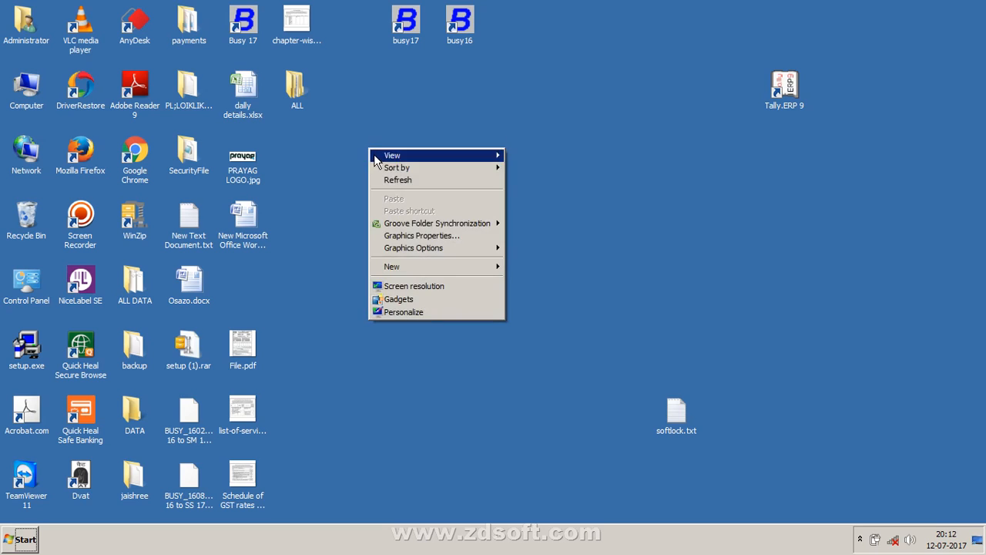
left_click(387, 185)
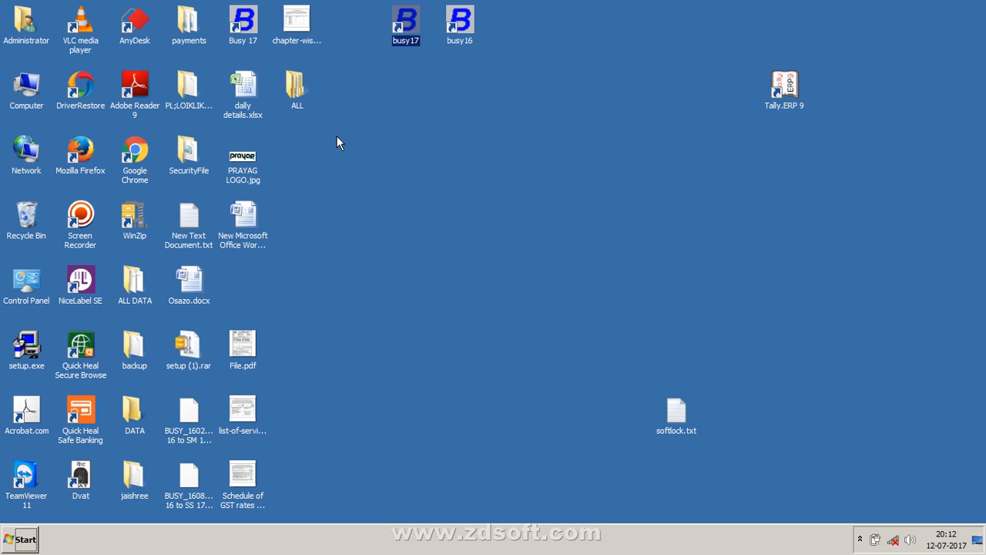
Step: Check the Busy 17 (2.1) entry in Control Panel's installed programs list, twice
left_click(16, 546)
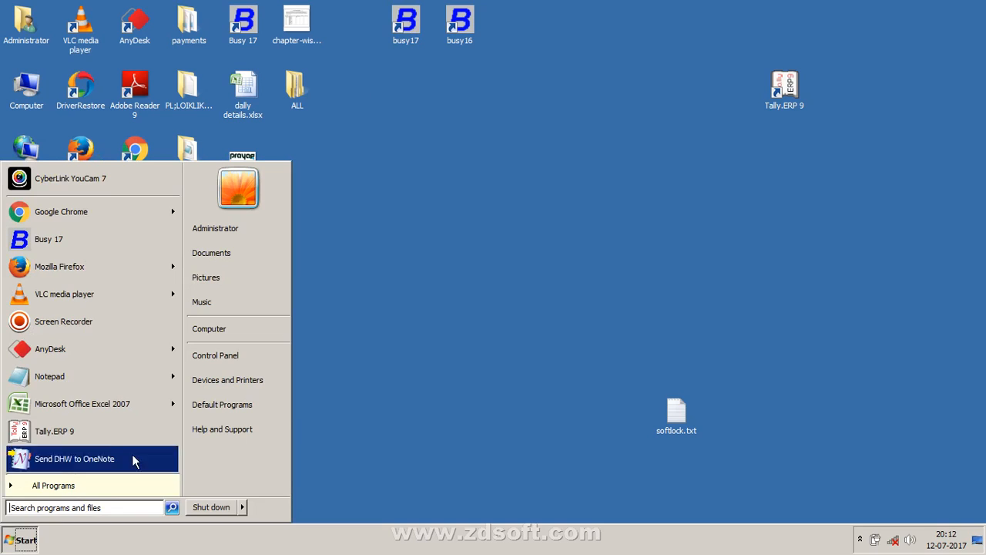
left_click(224, 360)
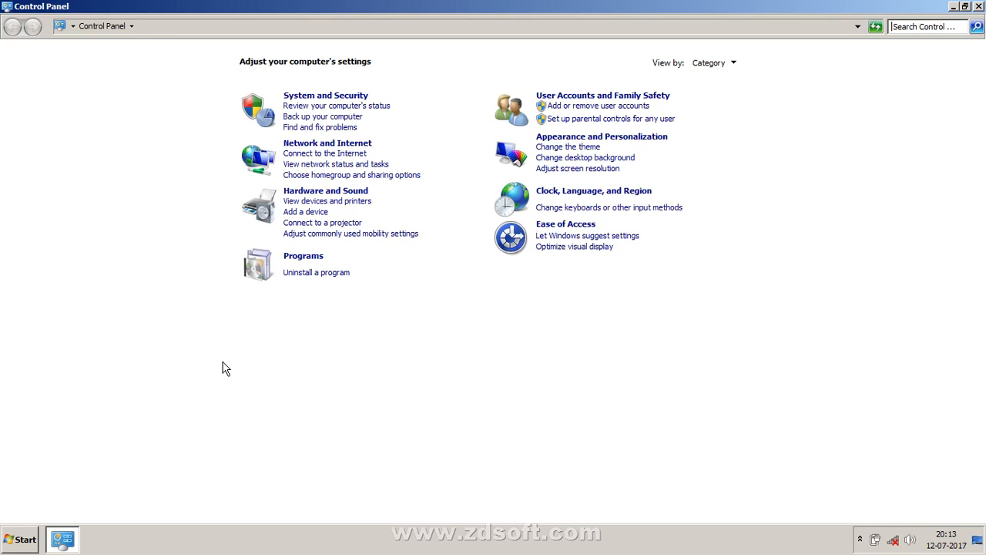
left_click(305, 275)
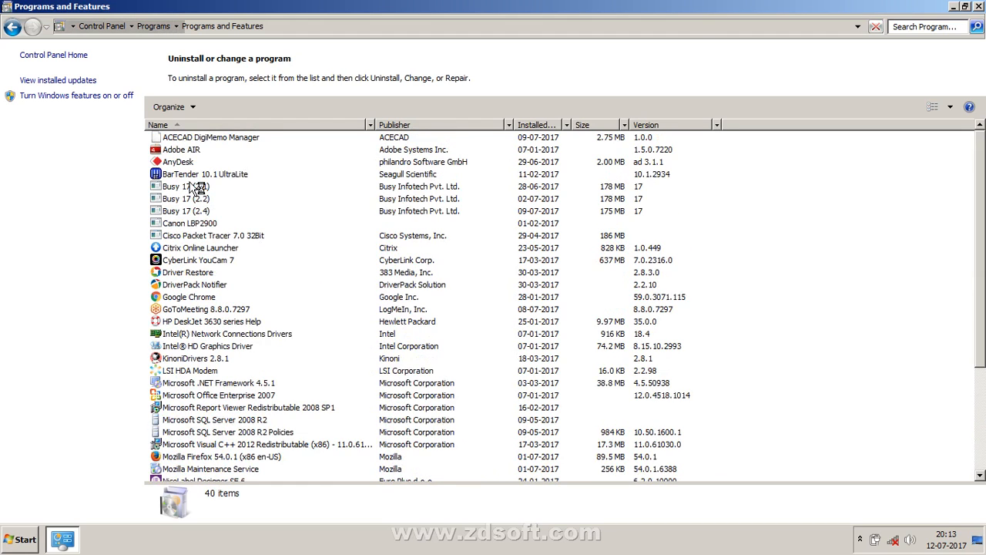
left_click(189, 222)
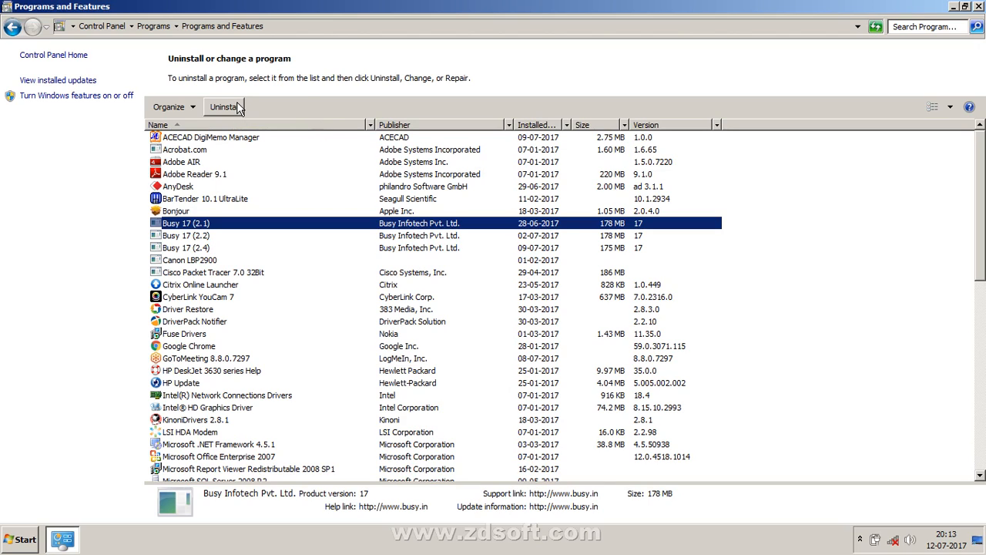
left_click(979, 6)
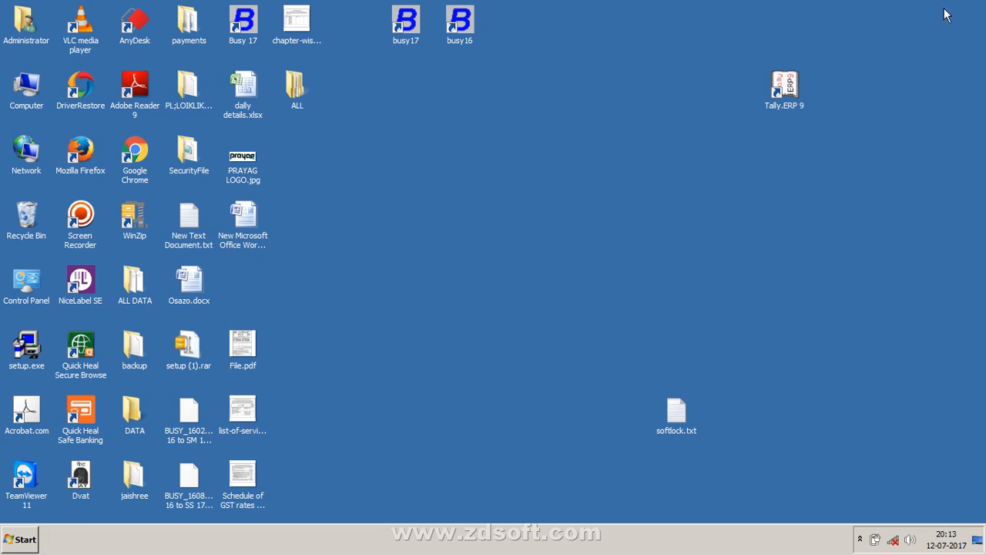
left_click(30, 547)
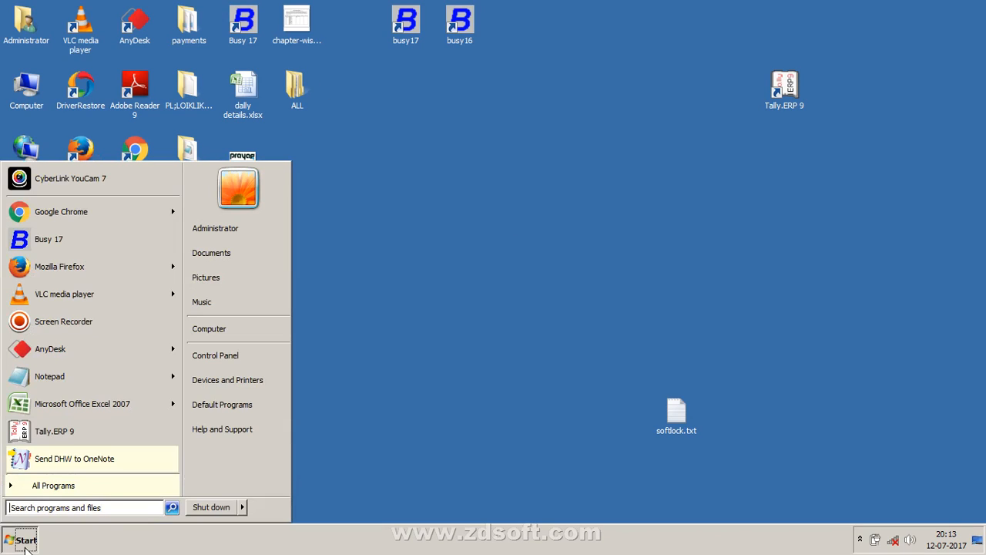
left_click(253, 348)
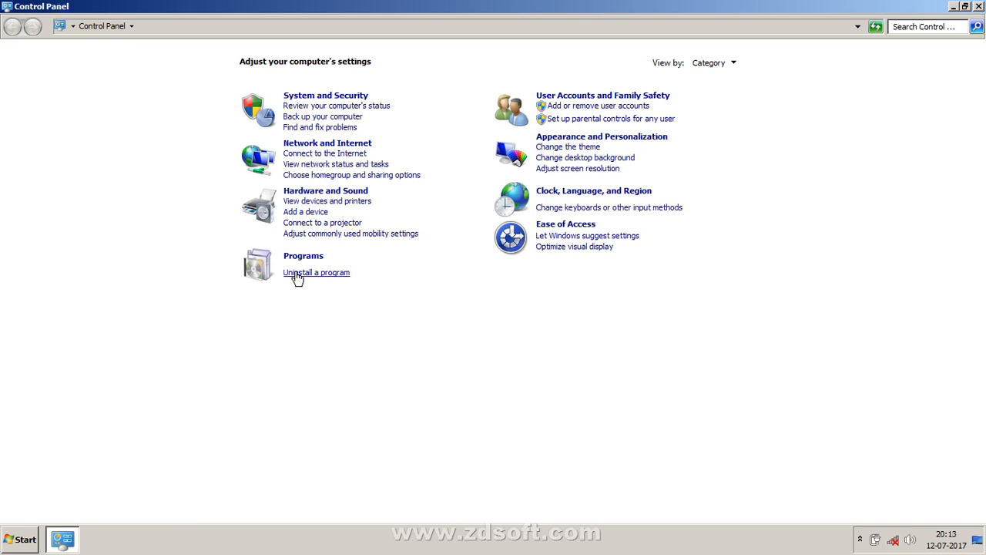
left_click(304, 275)
left_click(209, 213)
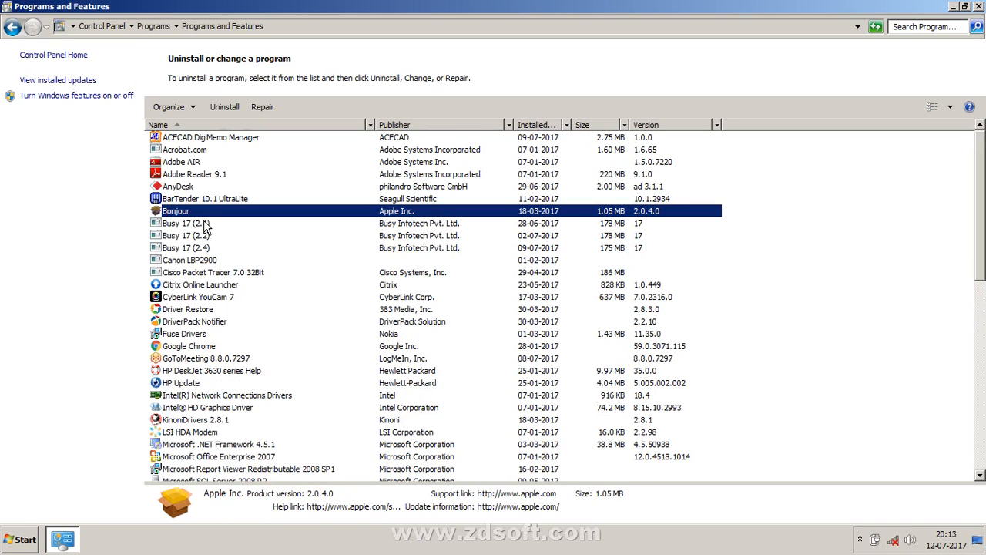
left_click(209, 222)
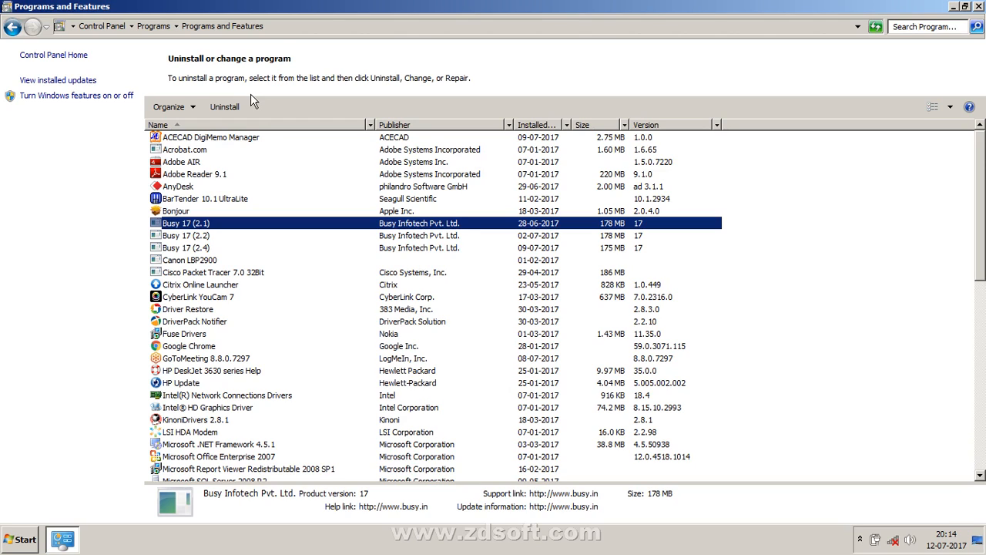
left_click(979, 5)
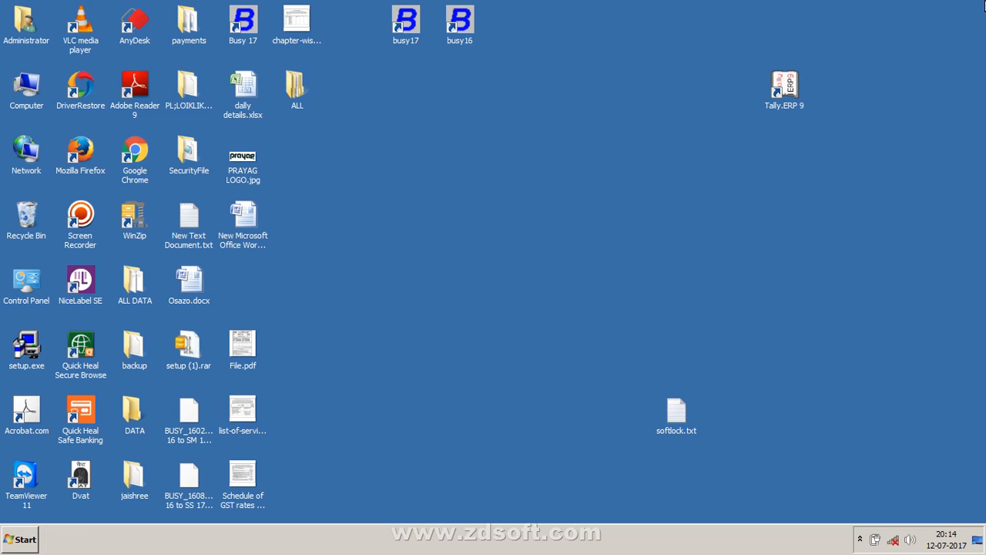
double_click(146, 144)
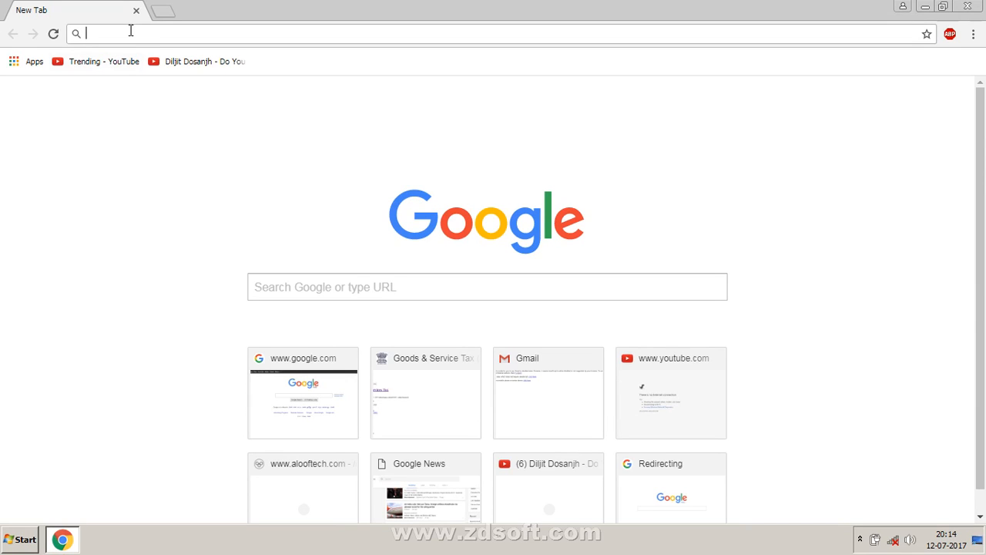
type("www")
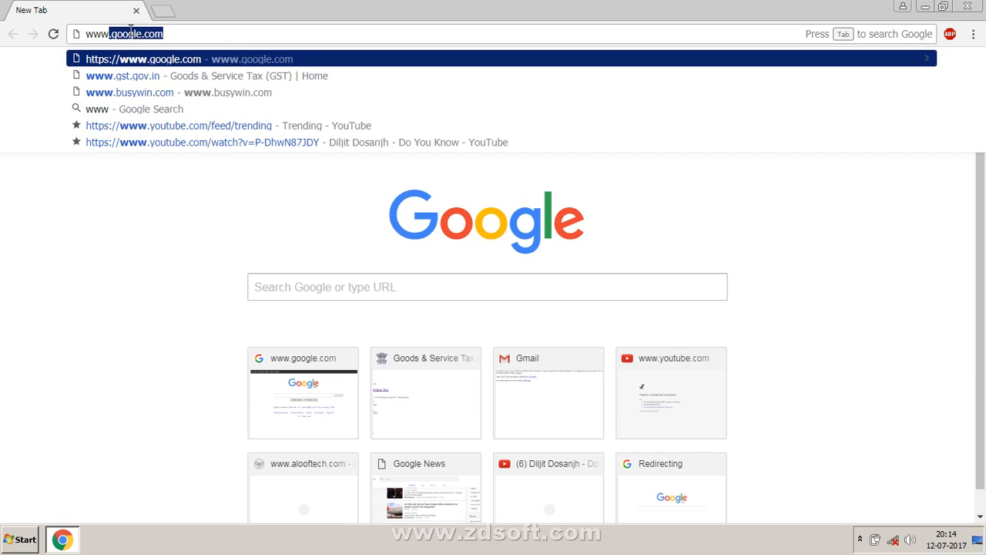
type(".busywin")
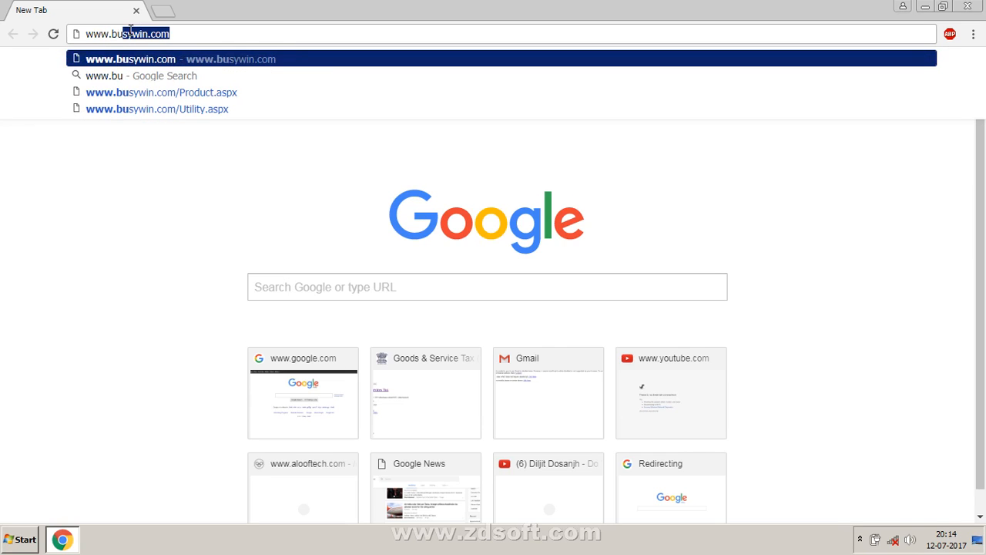
key("Return")
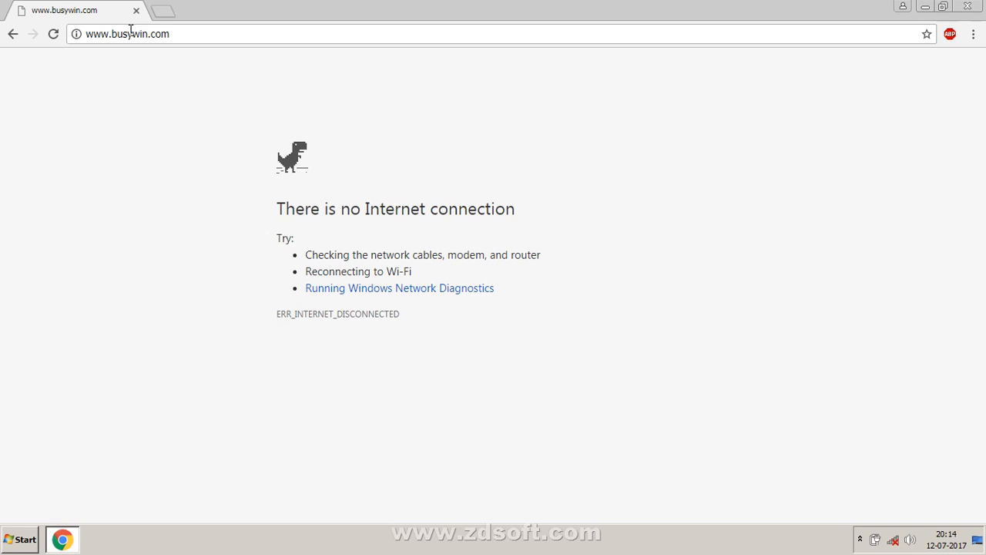
key("space")
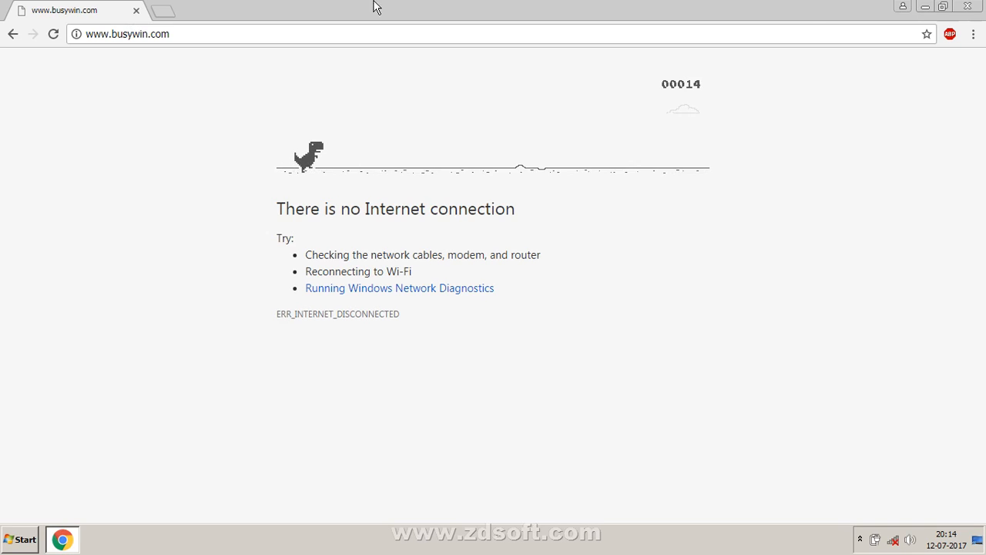
left_click(931, 8)
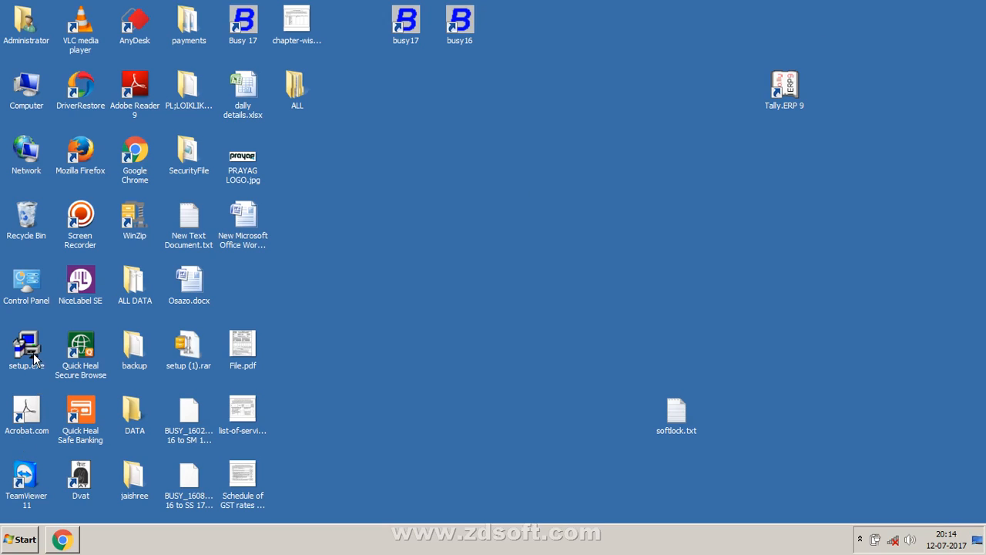
left_click_drag(34, 357, 321, 277)
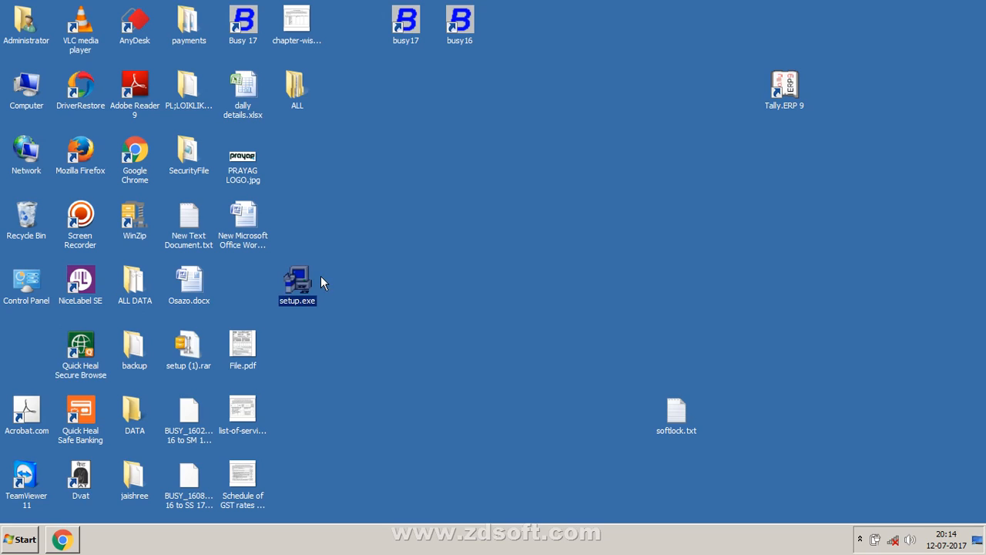
left_click(375, 303)
right_click(384, 286)
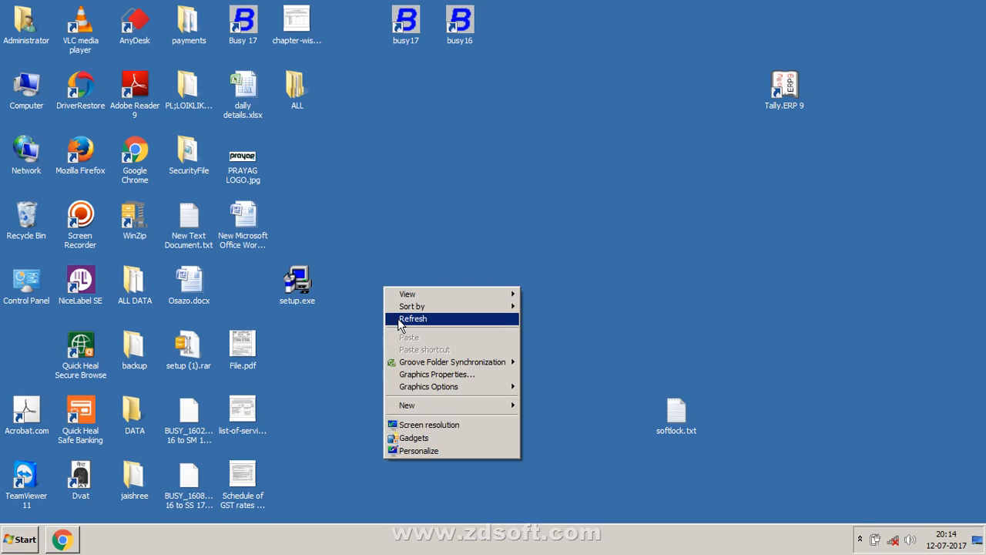
left_click(398, 319)
left_click(298, 286)
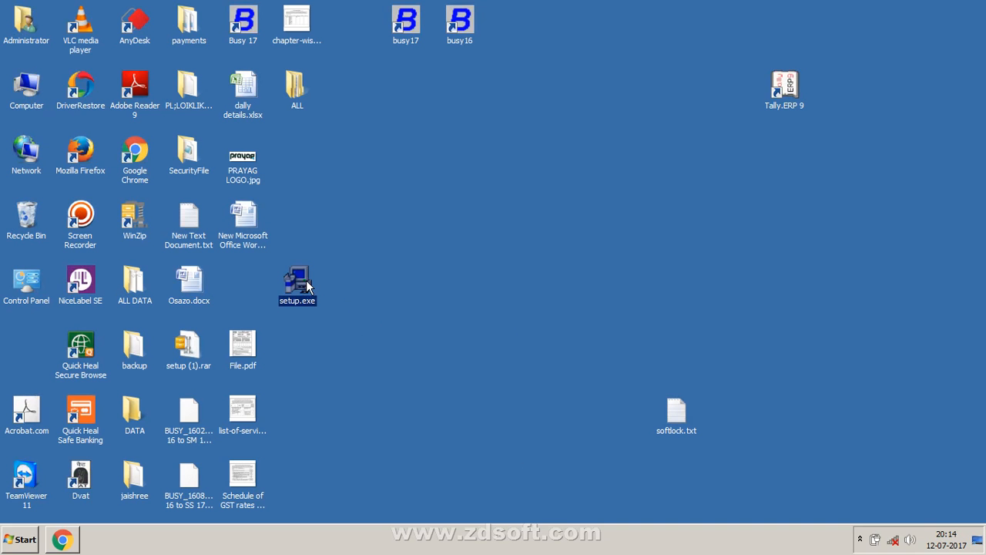
right_click(306, 287)
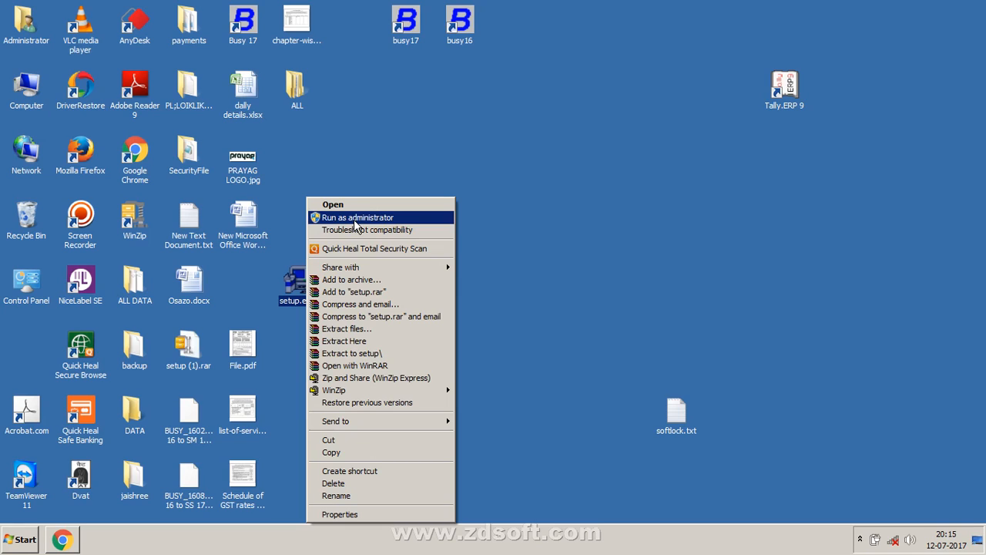
left_click(484, 103)
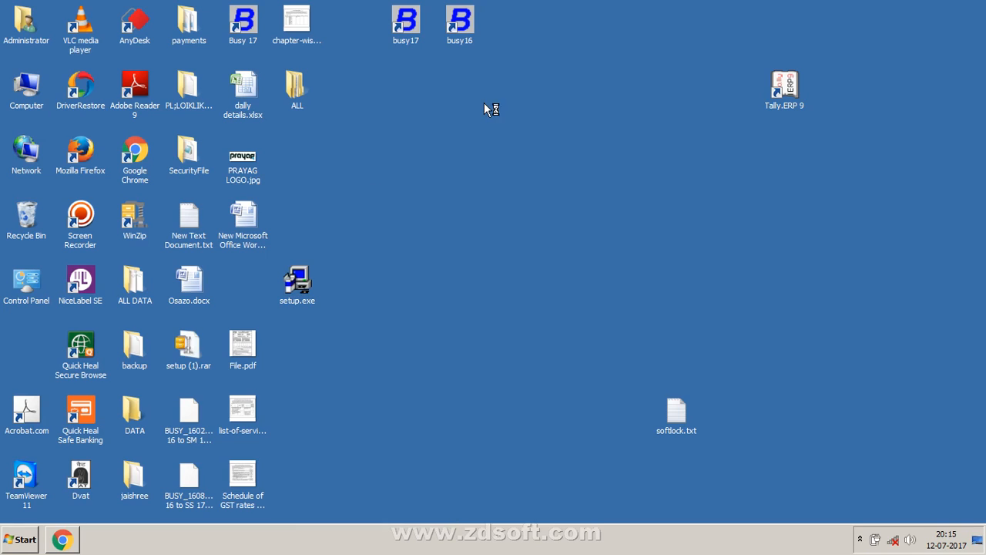
right_click(484, 102)
left_click(495, 136)
left_click(302, 279)
right_click(301, 279)
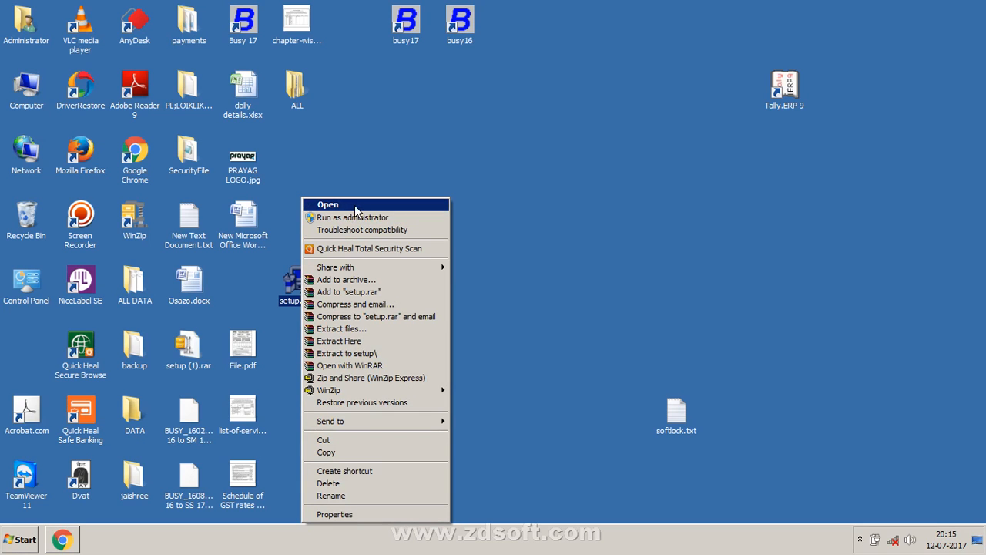
right_click(425, 107)
left_click(452, 139)
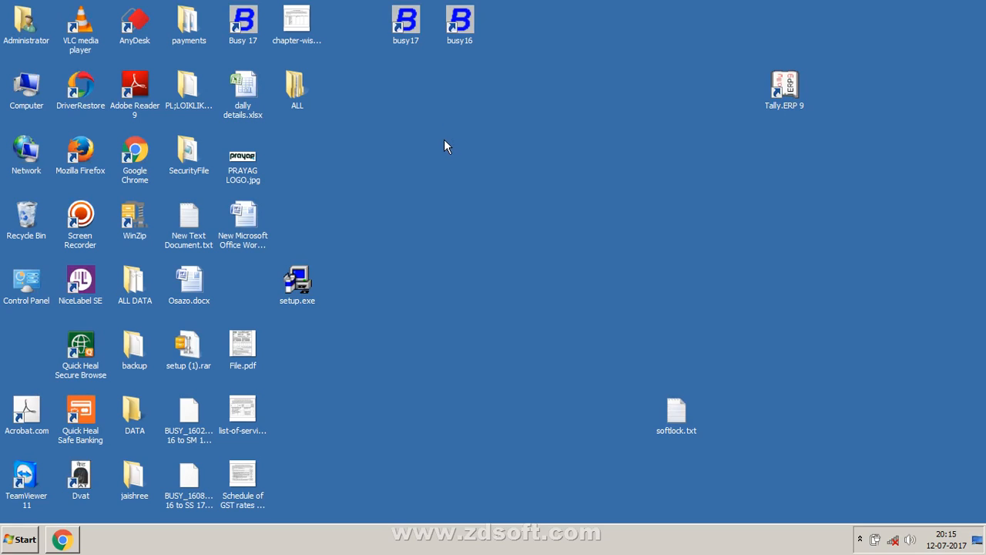
Step: Start Busy 17 Rel 2.4 from the busy17 desktop shortcut
double_click(420, 32)
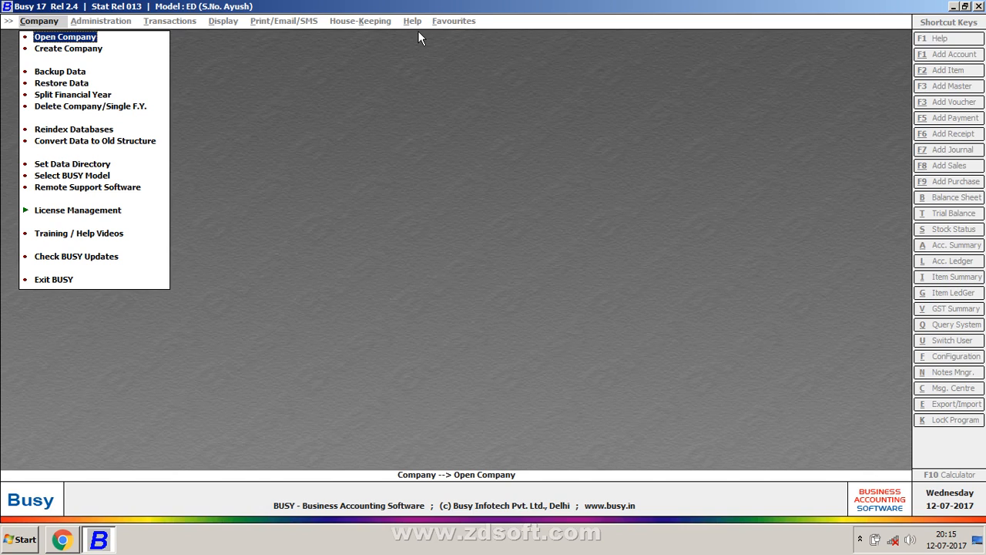
Step: Browse to Videos › Accounting Note › part 1 and select Scan_20170425_145817_015.jpg
key("super+e")
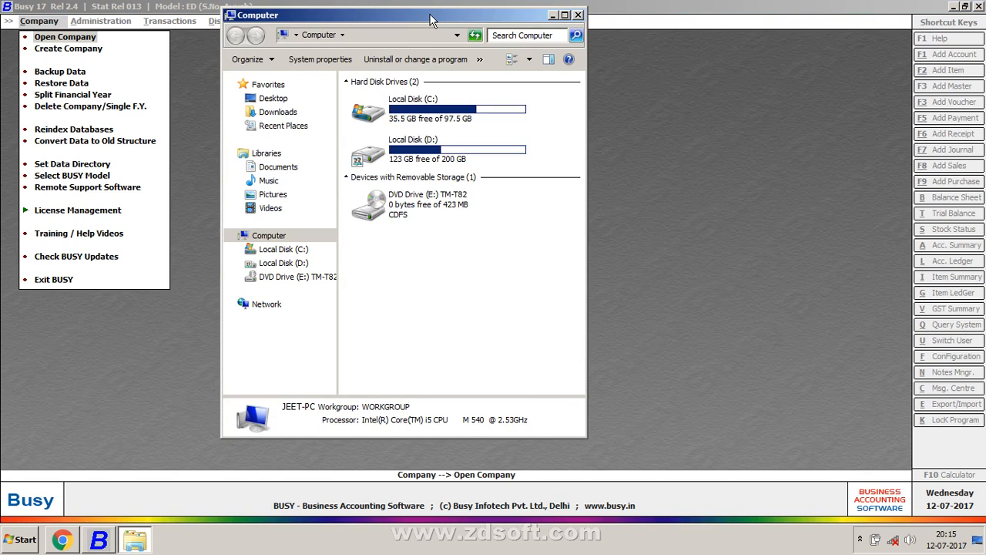
double_click(450, 18)
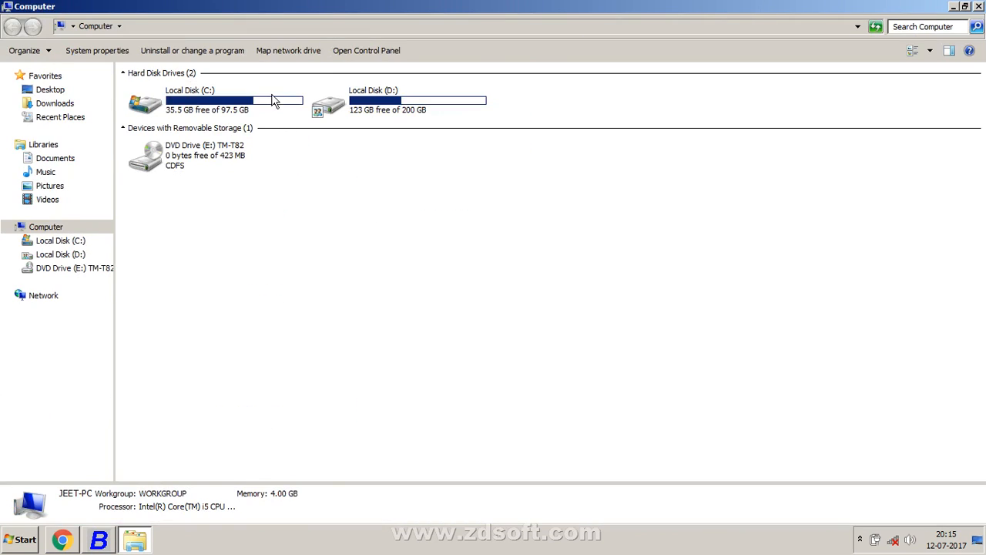
left_click(262, 102)
left_click(48, 198)
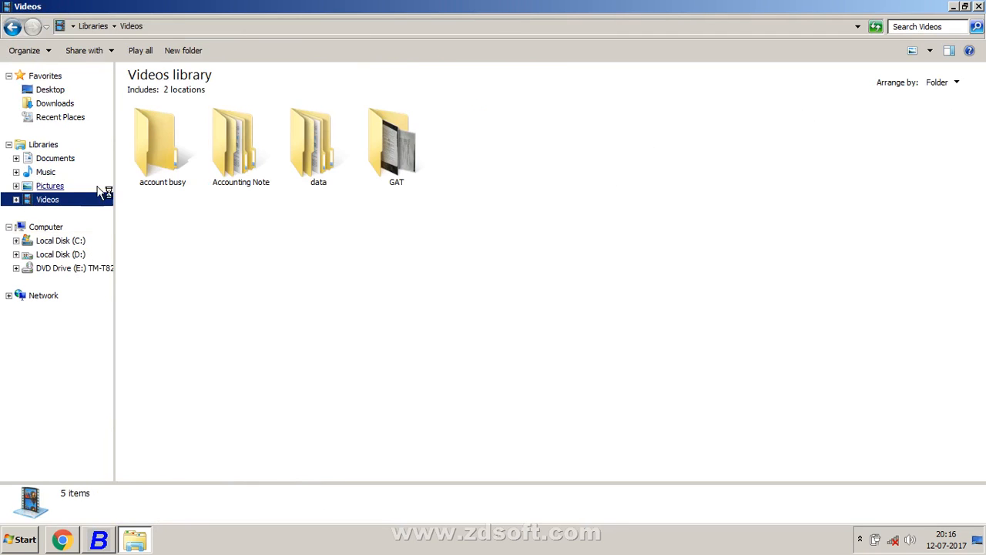
double_click(214, 141)
double_click(218, 139)
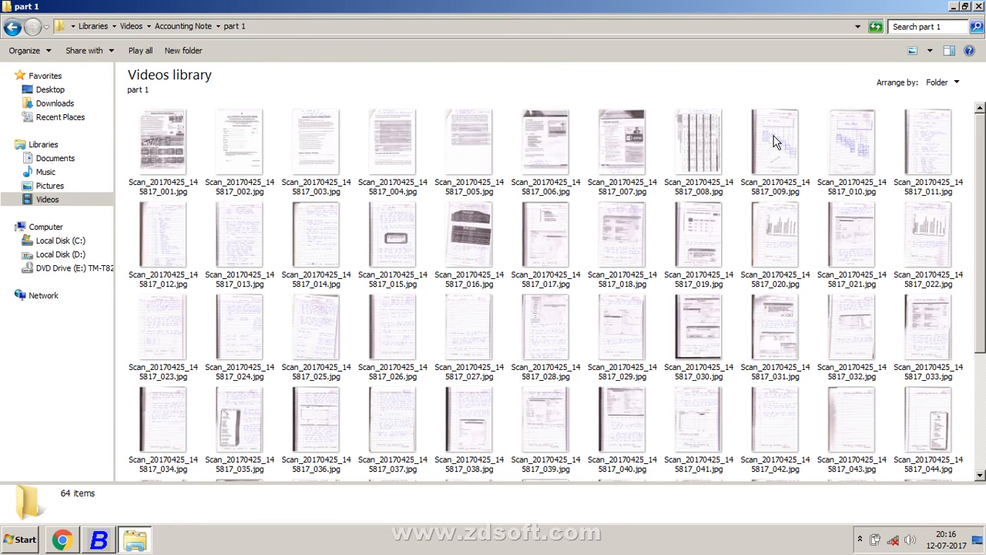
left_click(420, 250)
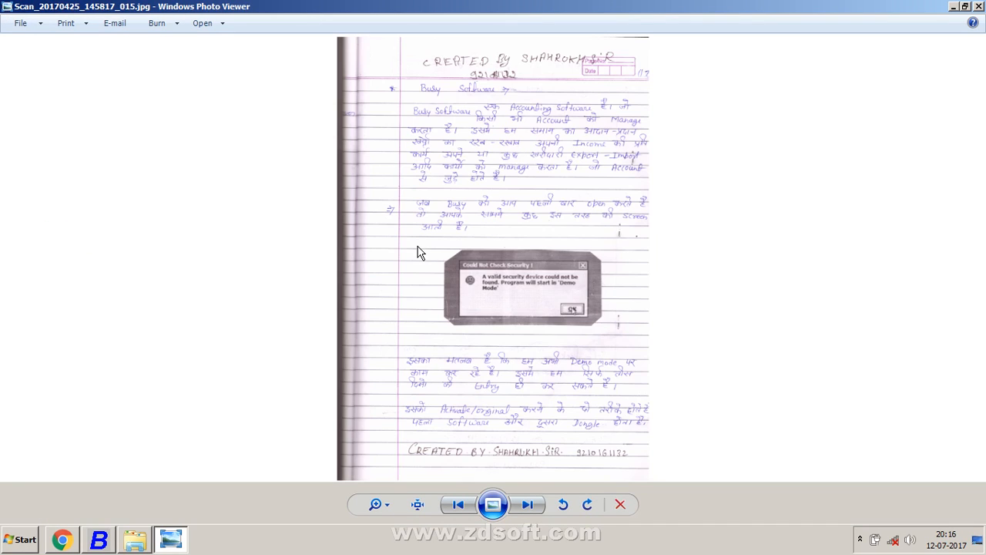
Step: Zoom into the scan and pan through the demo-mode security note, then return to Busy
scroll(418, 250, "up", 4)
left_click_drag(410, 202, 325, 94)
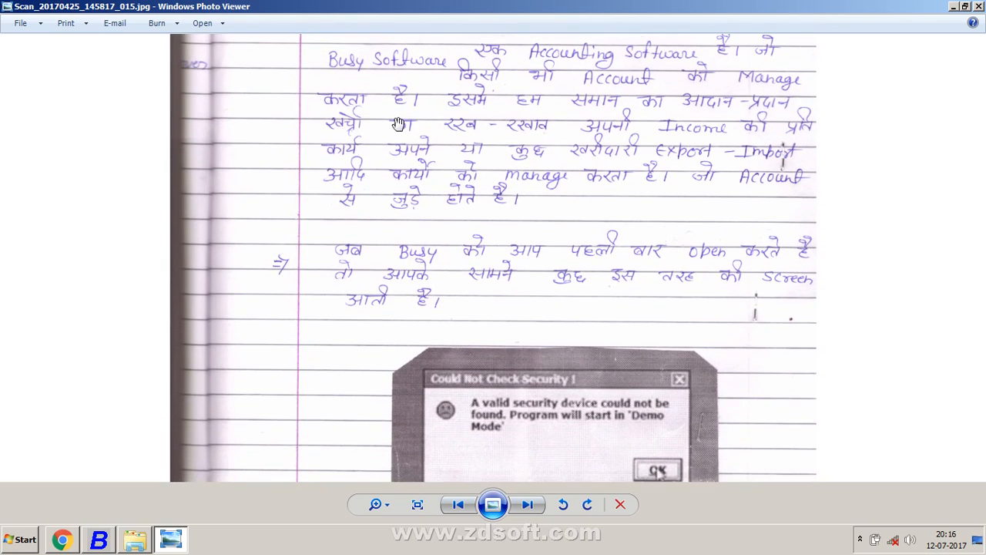
left_click_drag(528, 338, 538, 265)
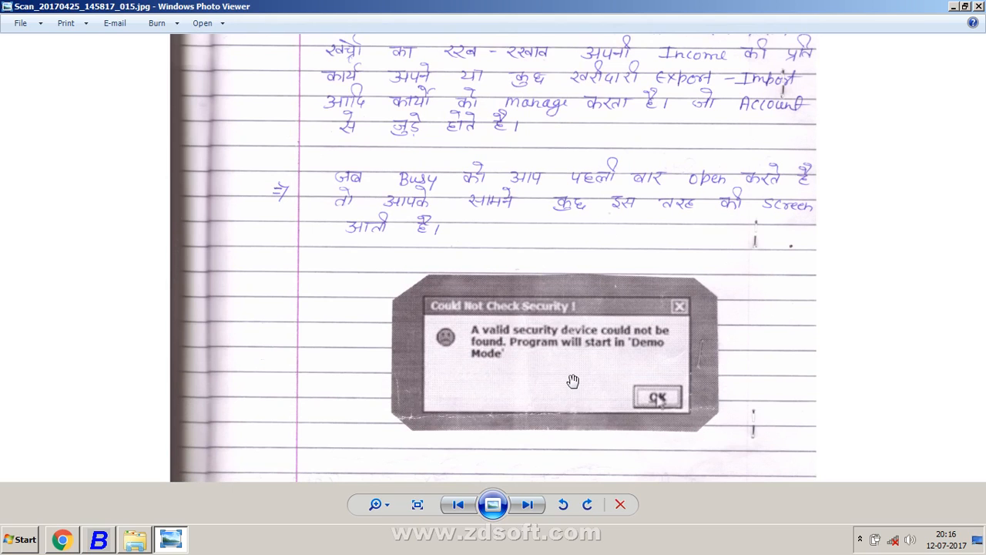
left_click_drag(574, 379, 572, 309)
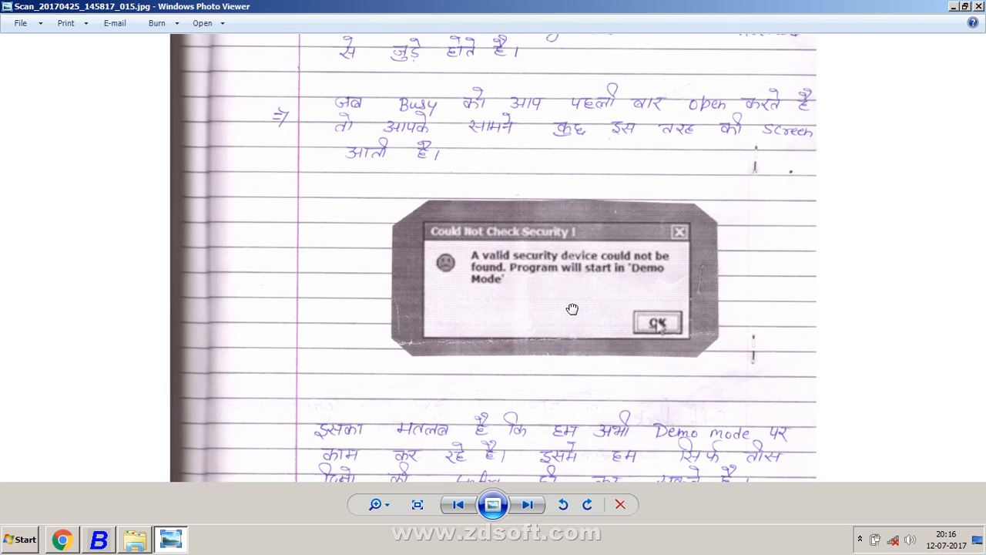
left_click_drag(572, 309, 557, 278)
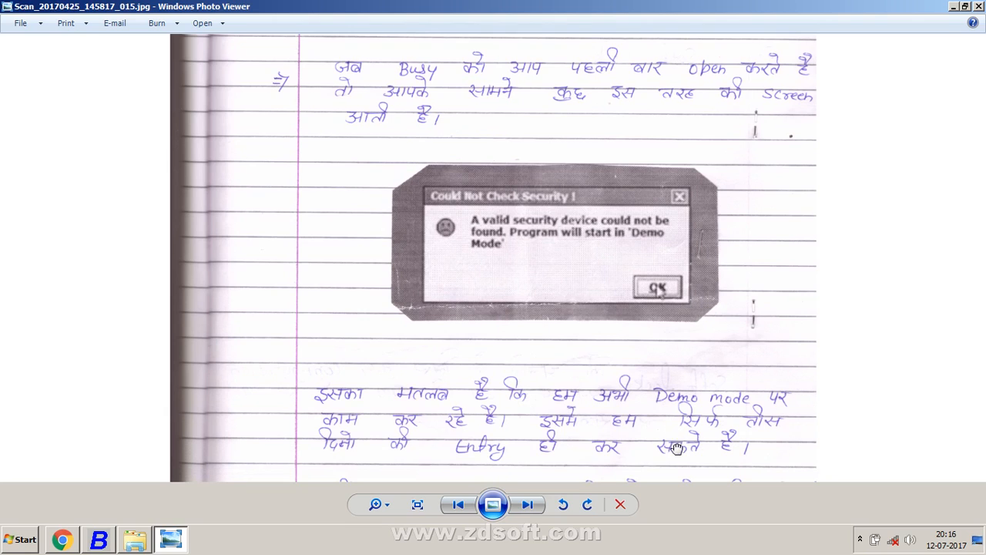
left_click_drag(676, 449, 675, 417)
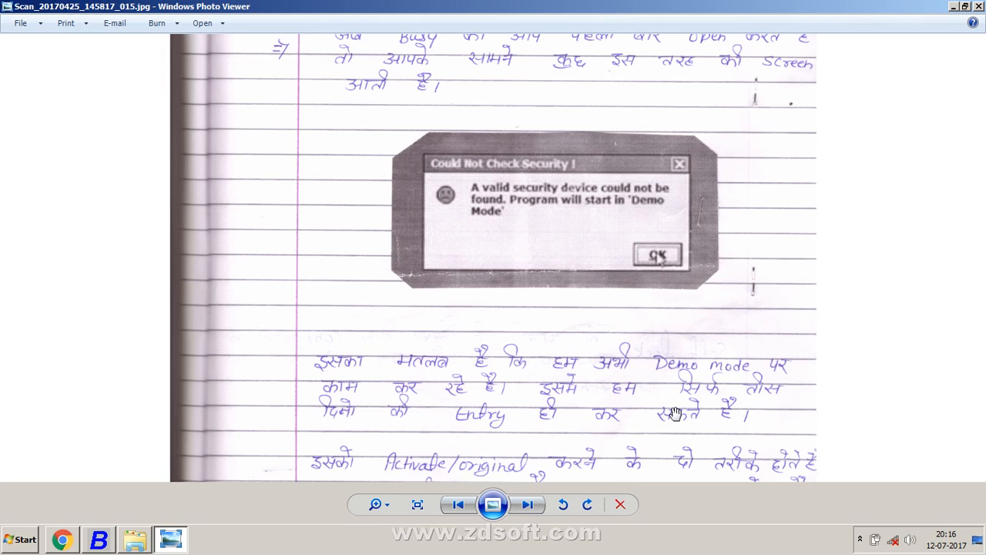
scroll(580, 466, "down", 1)
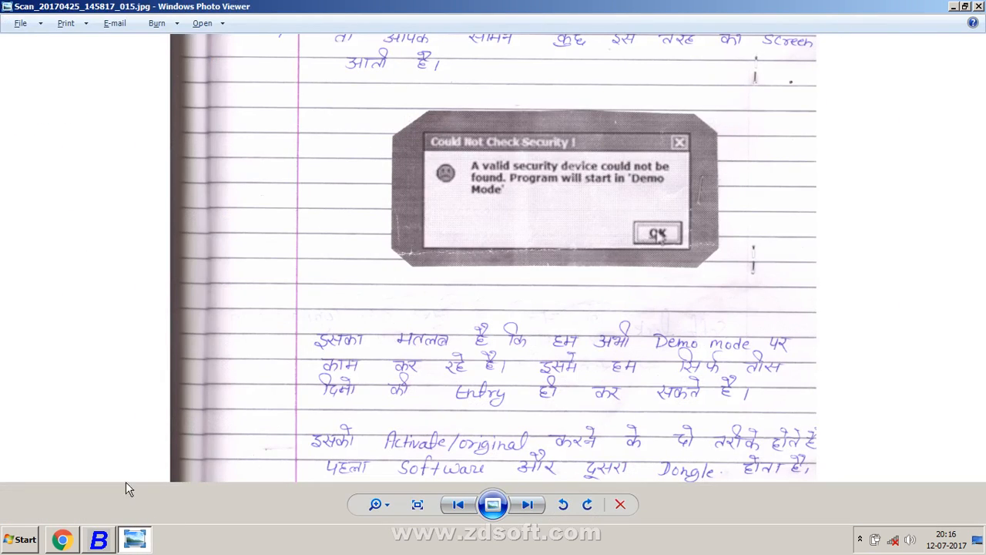
left_click(90, 546)
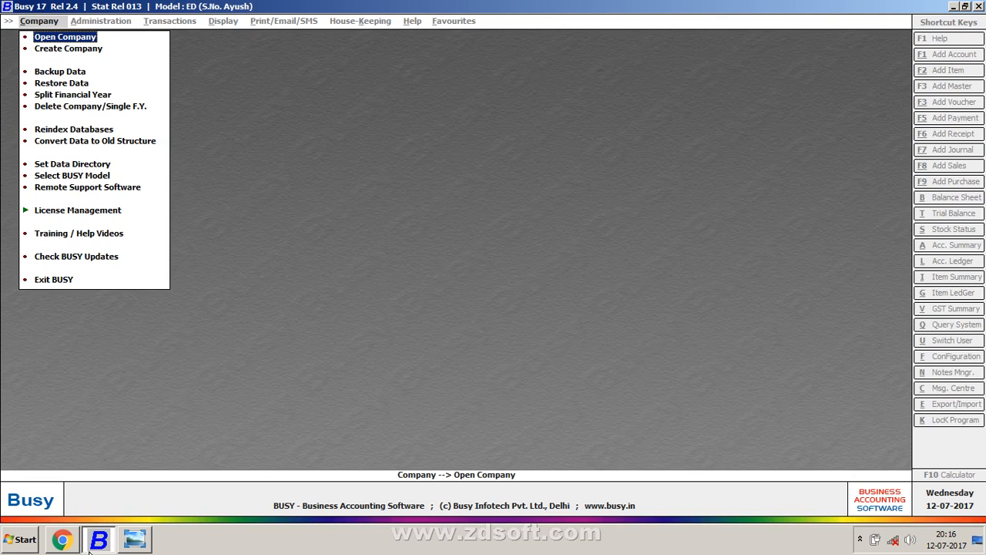
Step: Review the data directory setting (D:) without changing it, then open Computer with Win+E
key("Down")
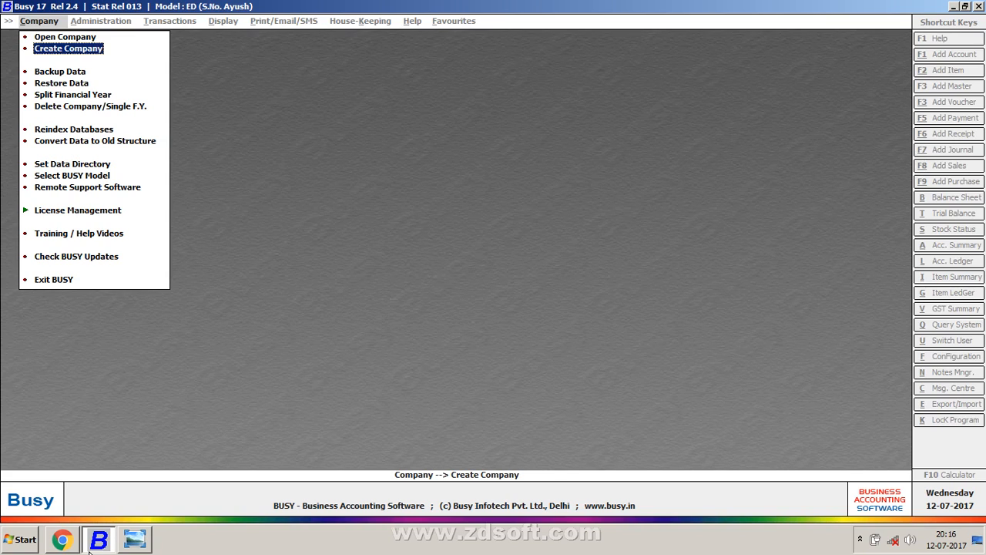
key("Down")
key("Down")
key("Down")
key("Down")
key("Down")
key("Down")
key("Down")
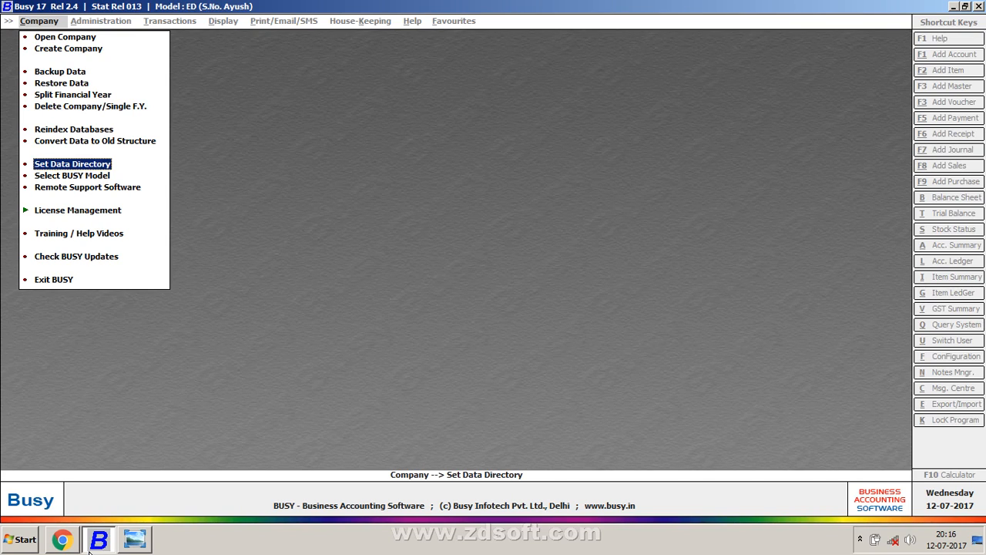
key("Return")
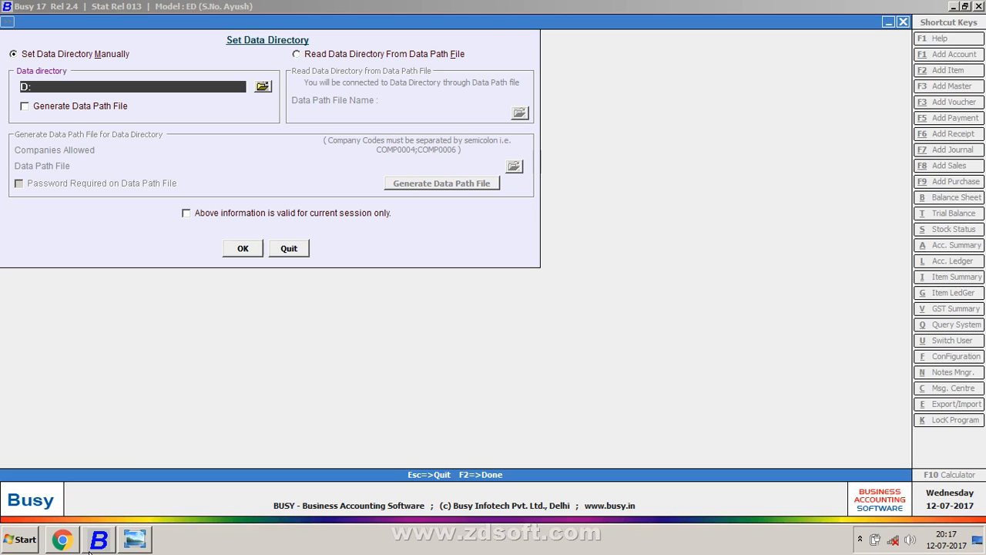
key("Escape")
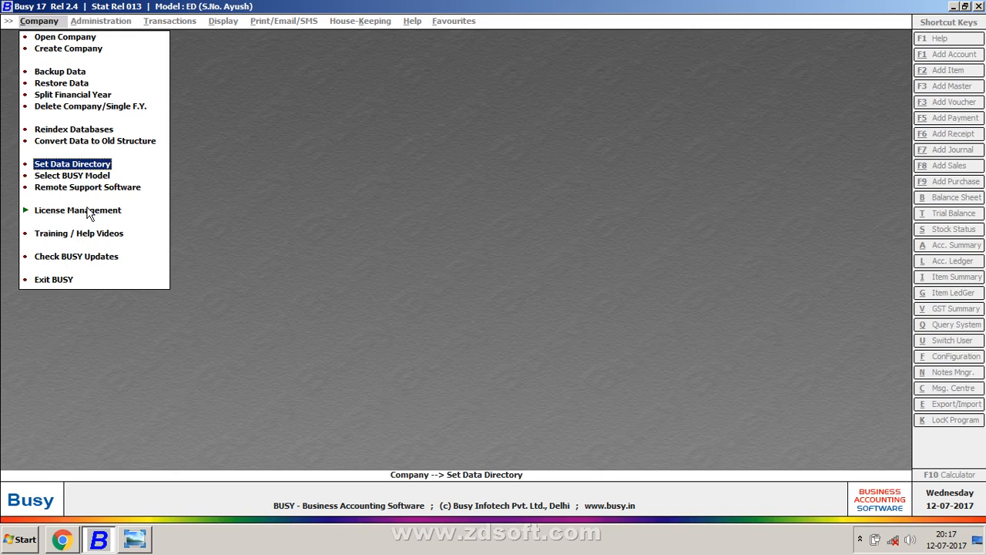
key("super+e")
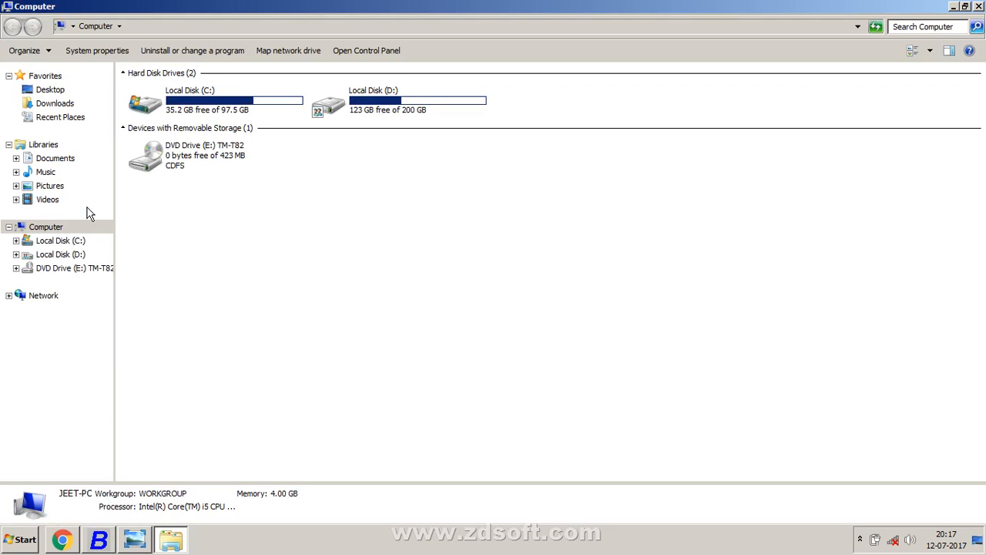
Step: Create a folder named khurana on Local Disk (D:) and close Explorer
double_click(335, 115)
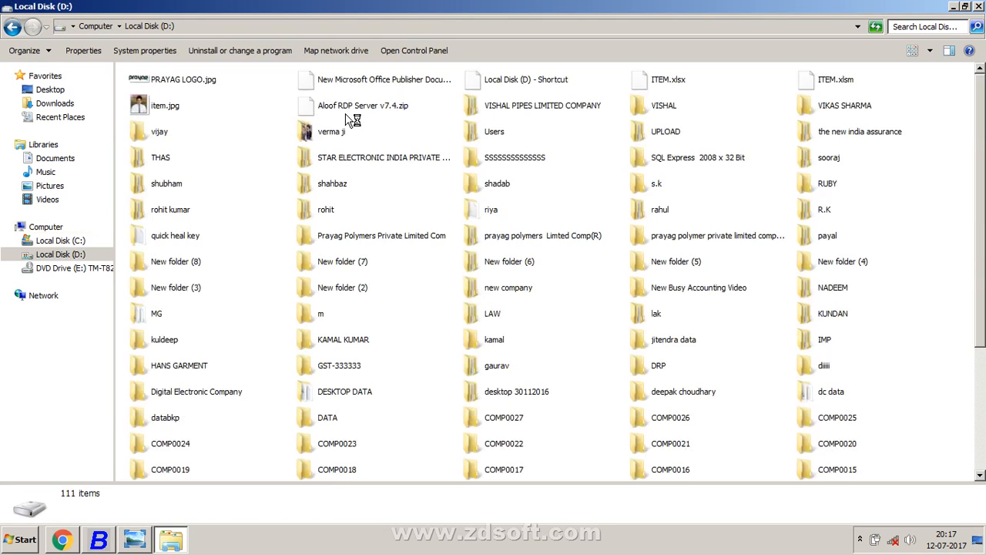
right_click(938, 222)
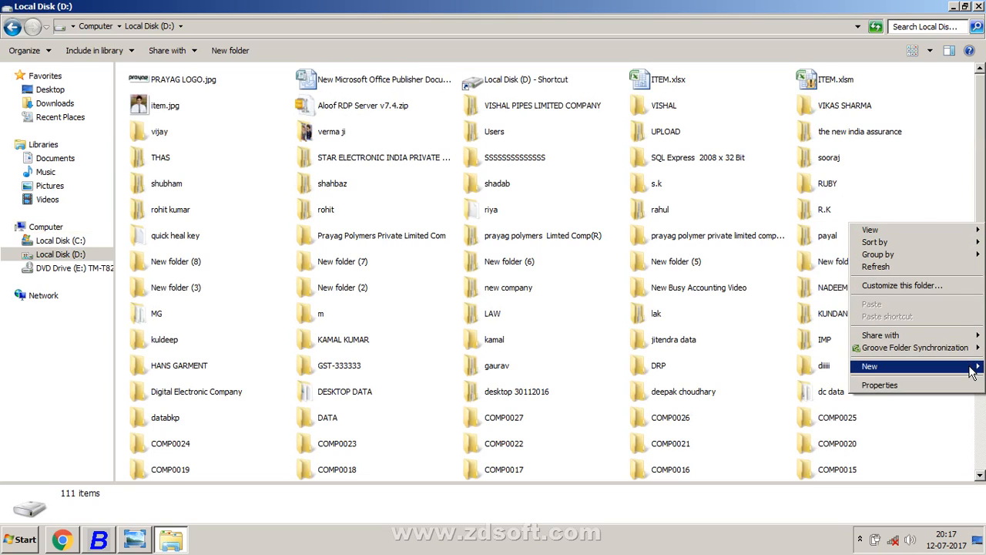
mouse_move(972, 367)
left_click(800, 154)
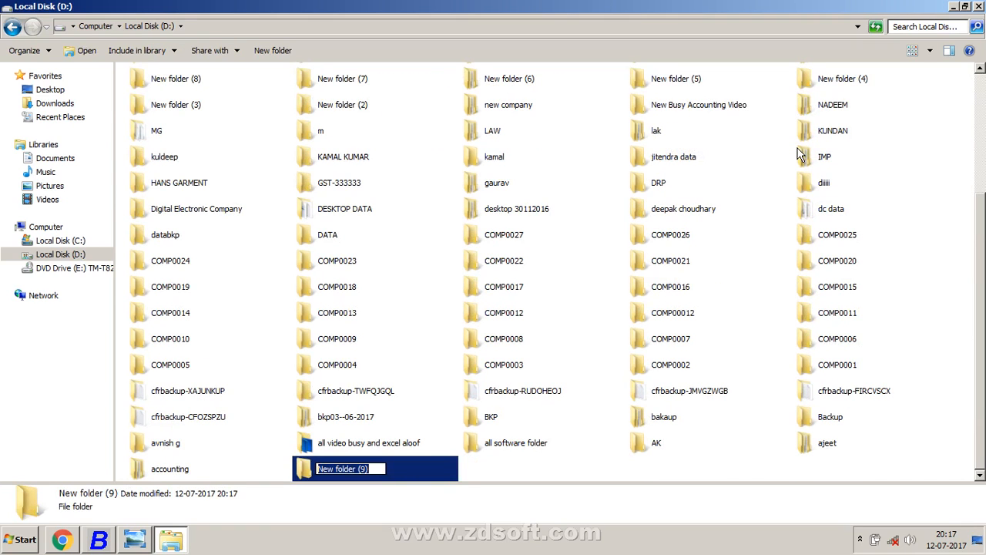
key("Return")
key("F2")
type("khura")
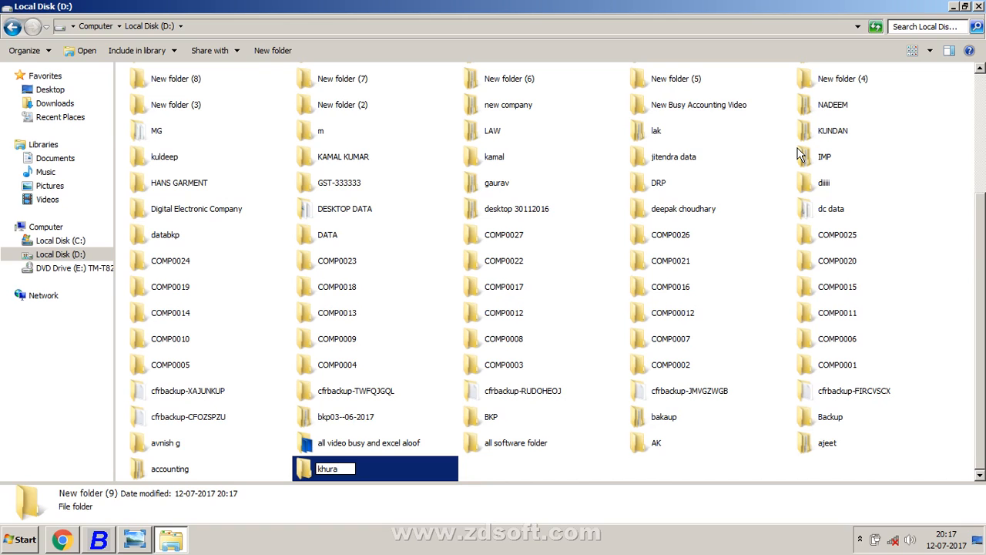
type("na")
key("Return")
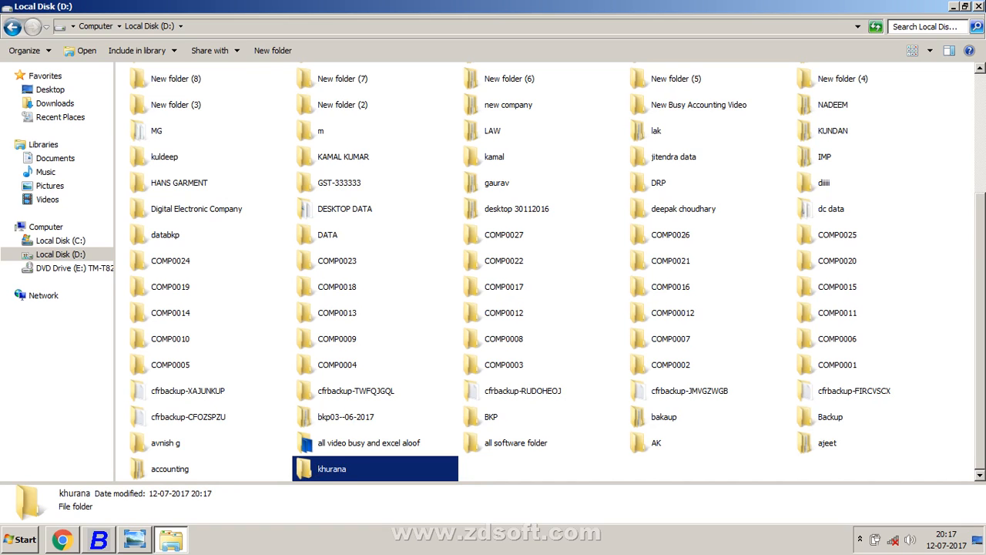
left_click(979, 6)
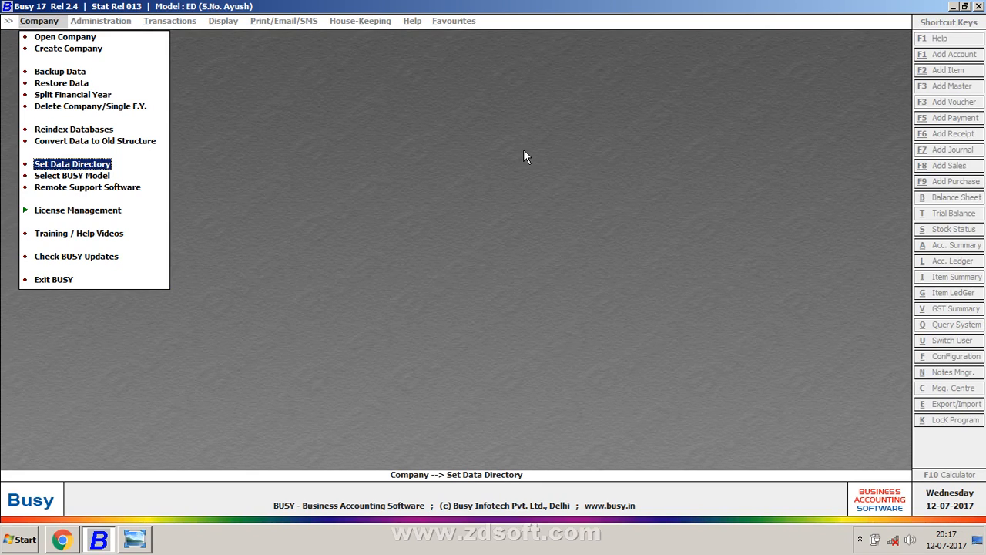
Step: Set Busy's data directory to the D:\khurana folder
key("Return")
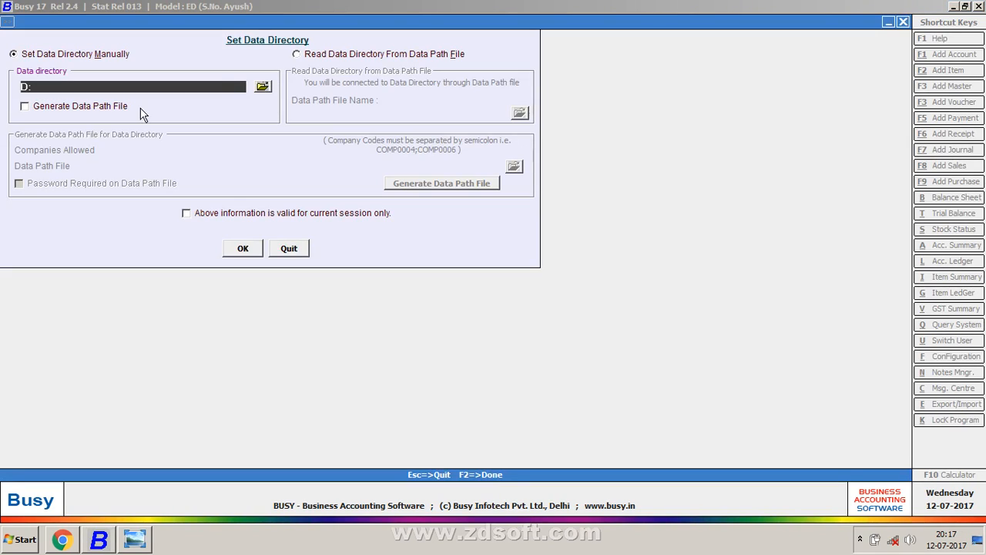
left_click(262, 90)
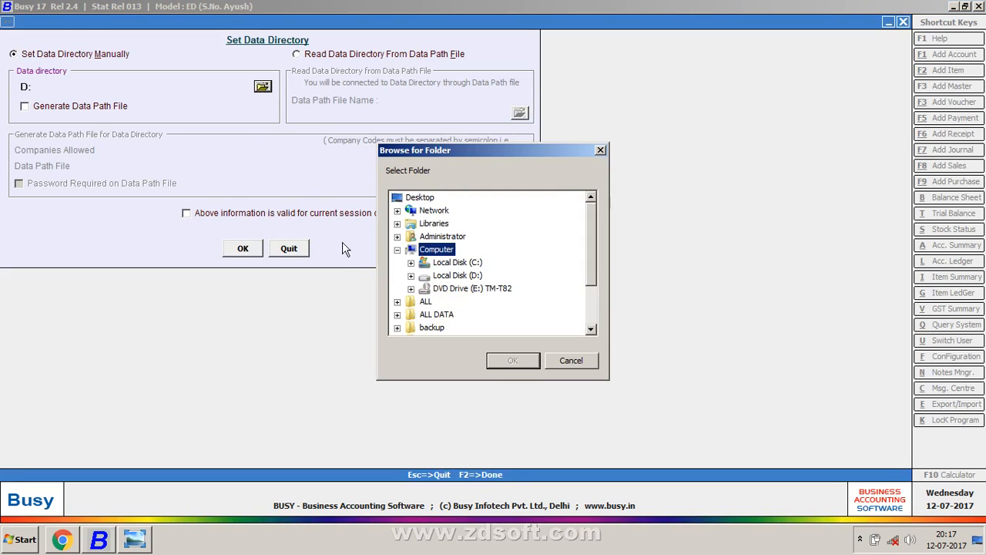
left_click(412, 277)
left_click(438, 246)
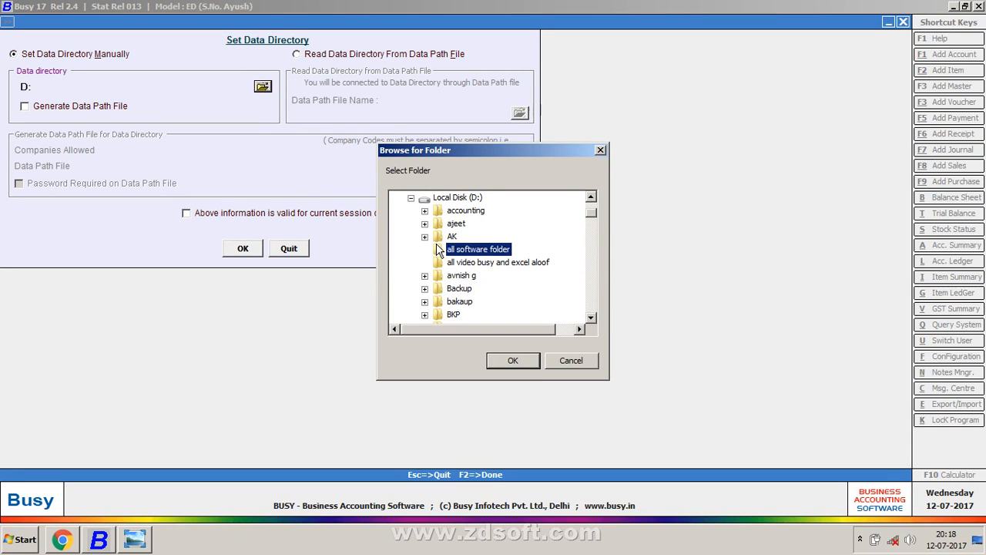
key("k")
key("k")
key("k")
key("k")
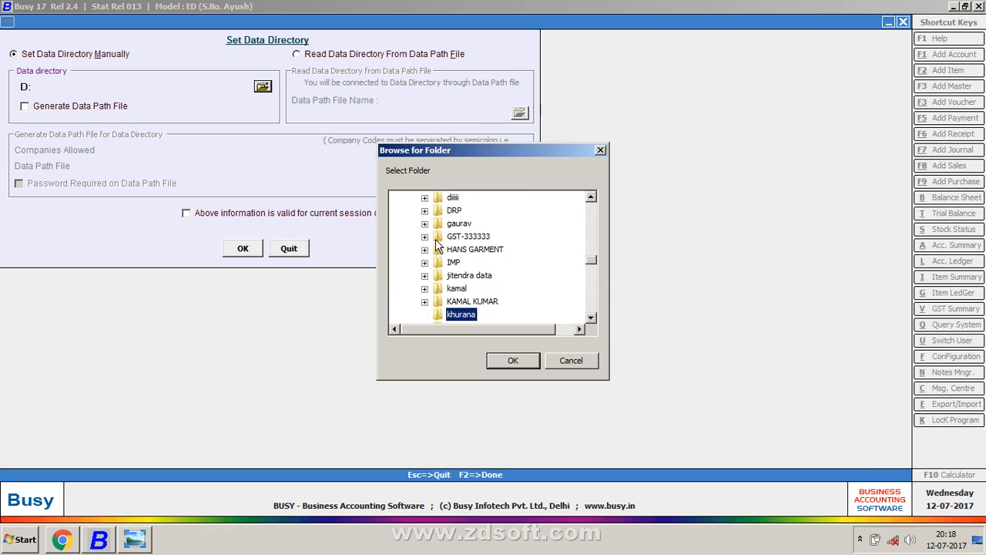
key("Up")
key("Return")
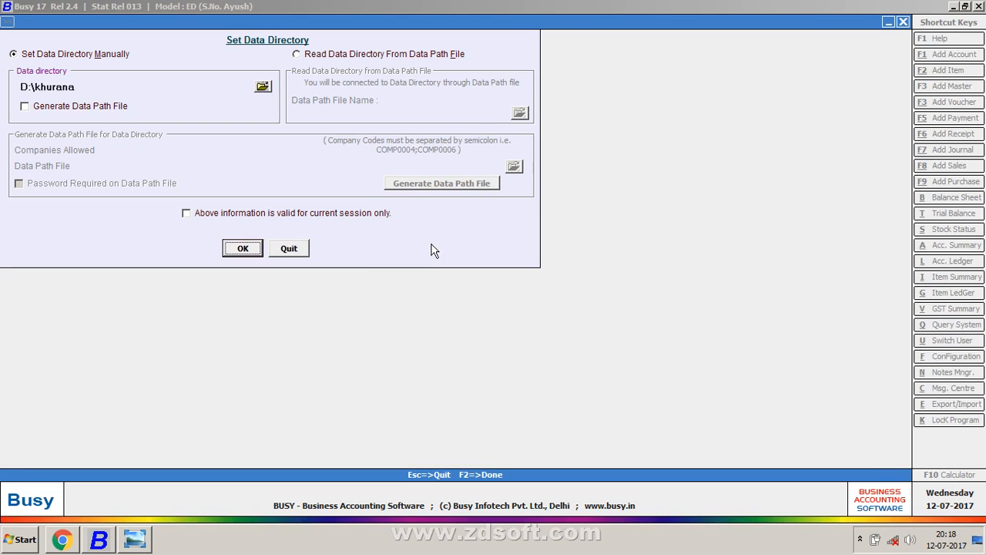
left_click(234, 247)
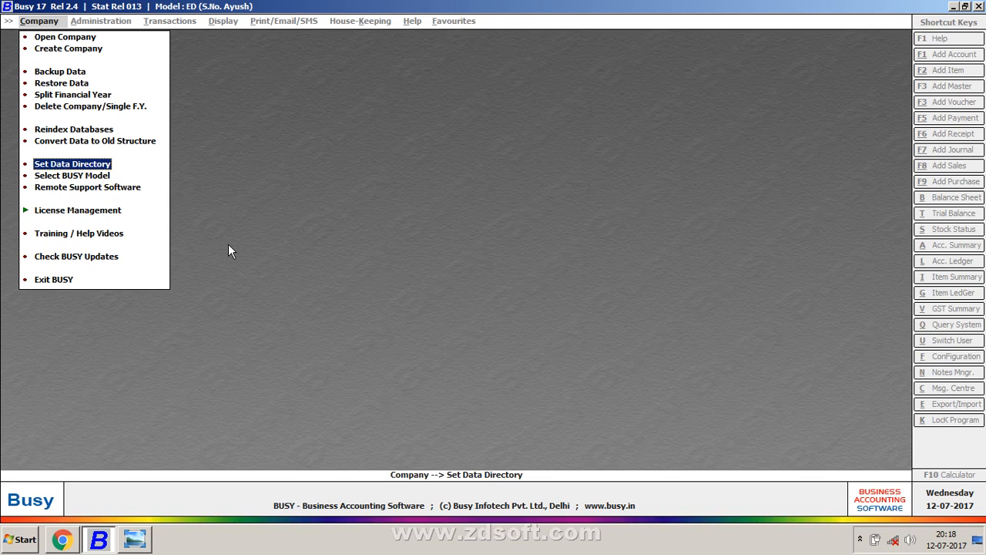
Step: Confirm Open Company finds no company, then start Create Company
key("Up")
key("Up")
key("Up")
key("Up")
key("Up")
key("Up")
key("Up")
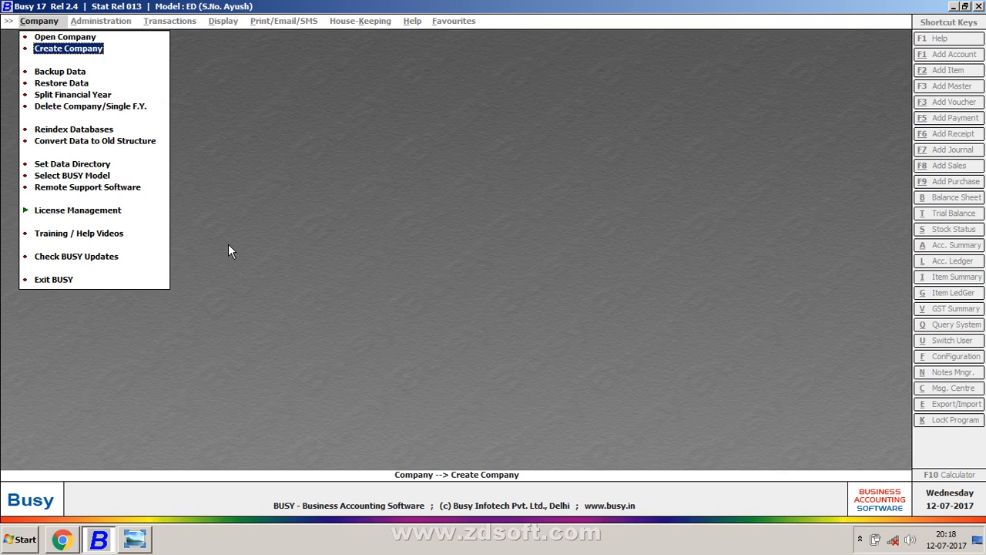
key("Up")
key("Return")
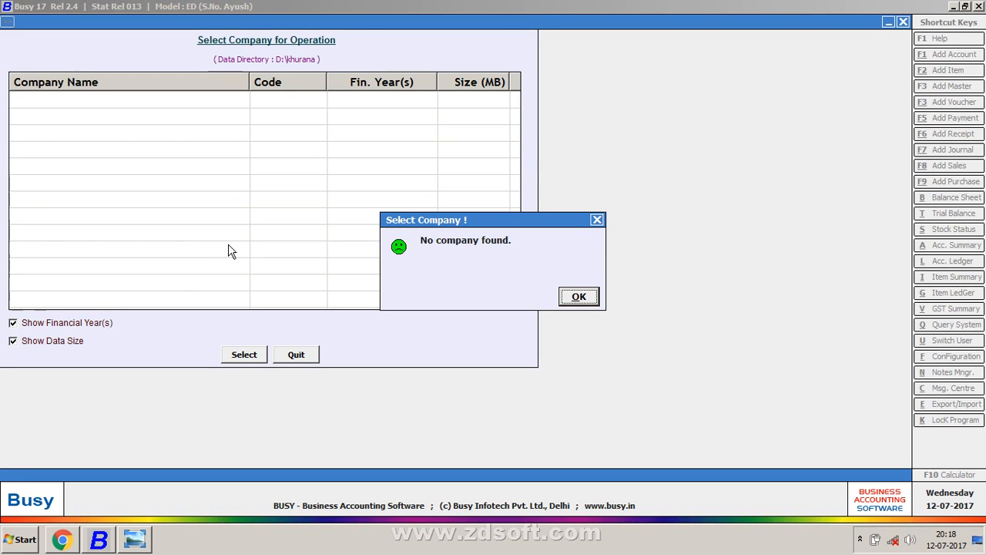
key("Return")
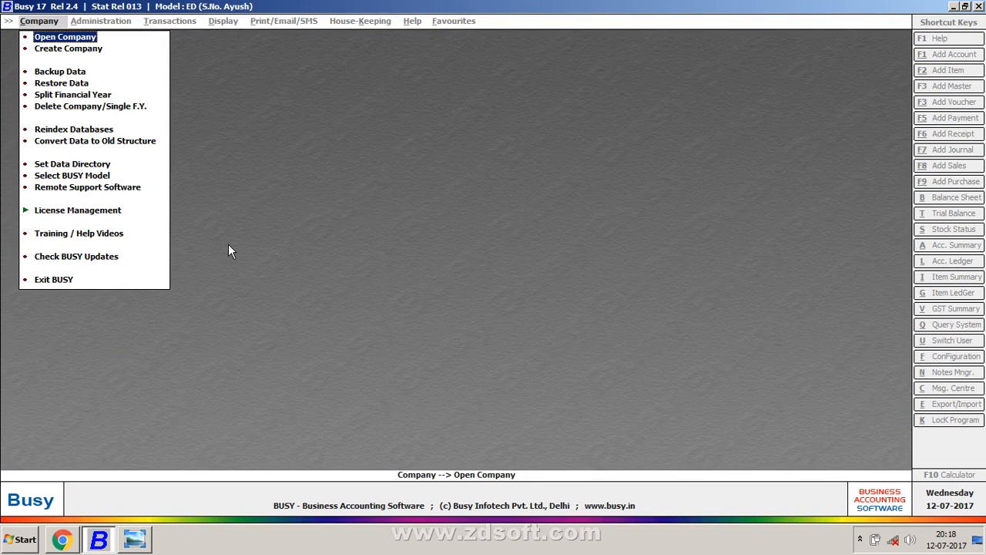
key("Down")
key("Return")
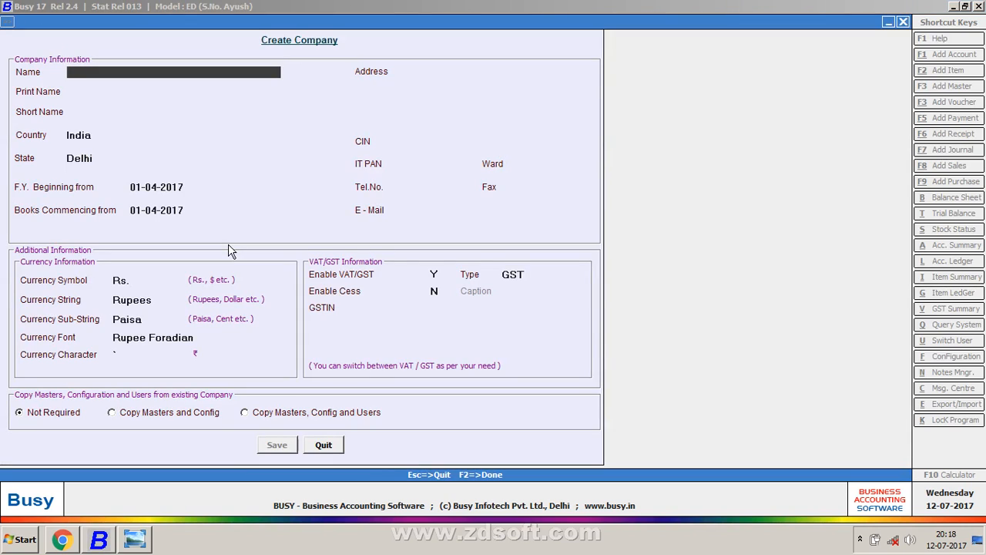
Step: Name the company 'kr enterprises', keep the print name, and accept India and Delhi
type("kr enterprises")
key("Return")
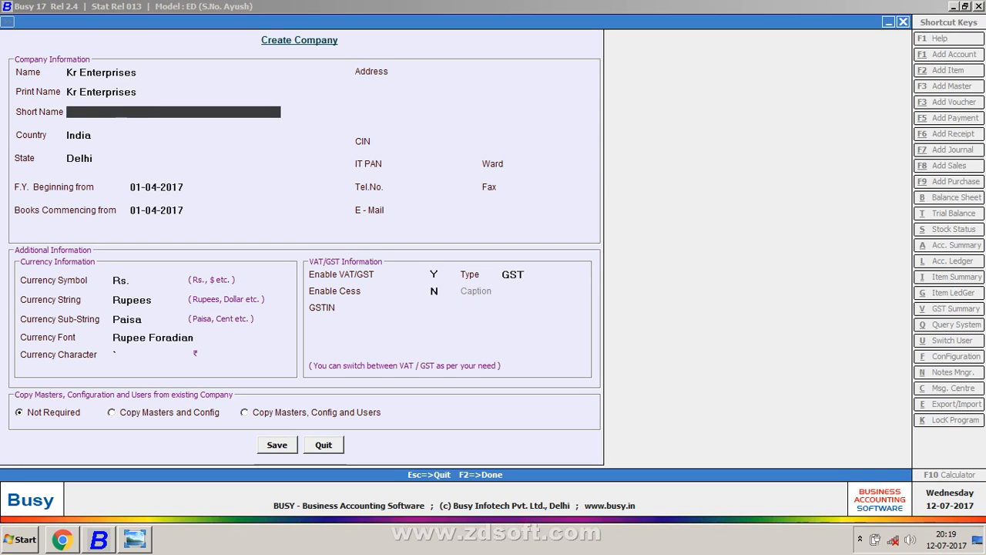
key("Up")
key("Up")
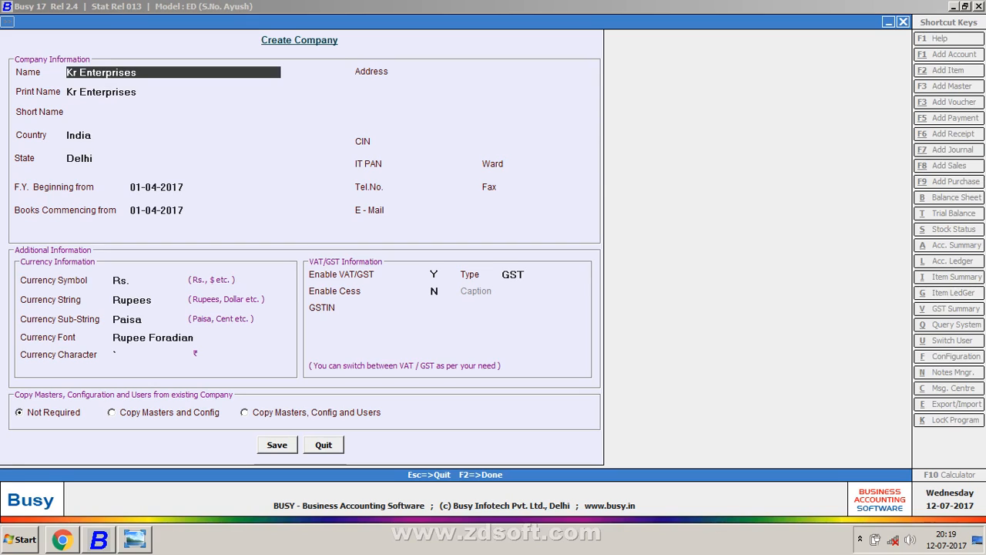
key("Return")
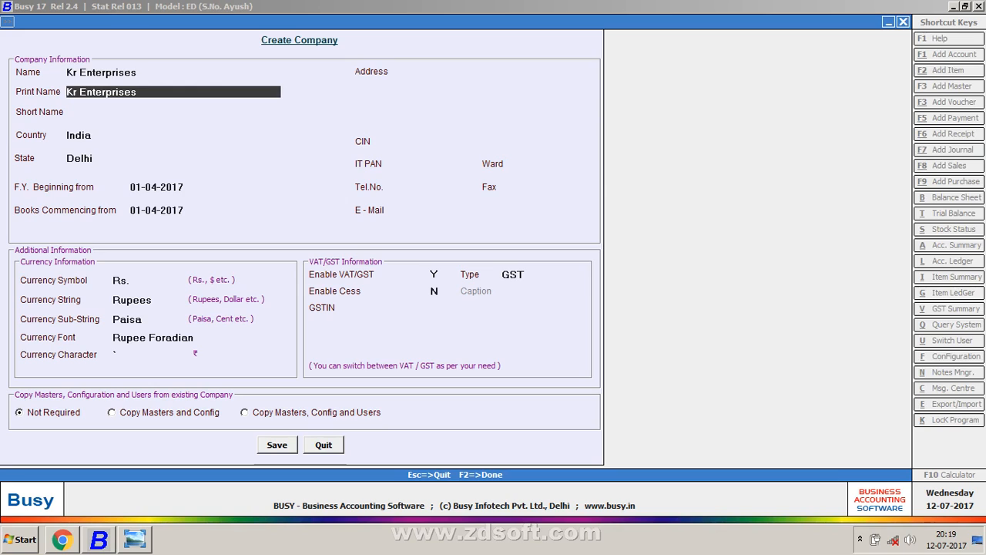
key("Return")
key("Return")
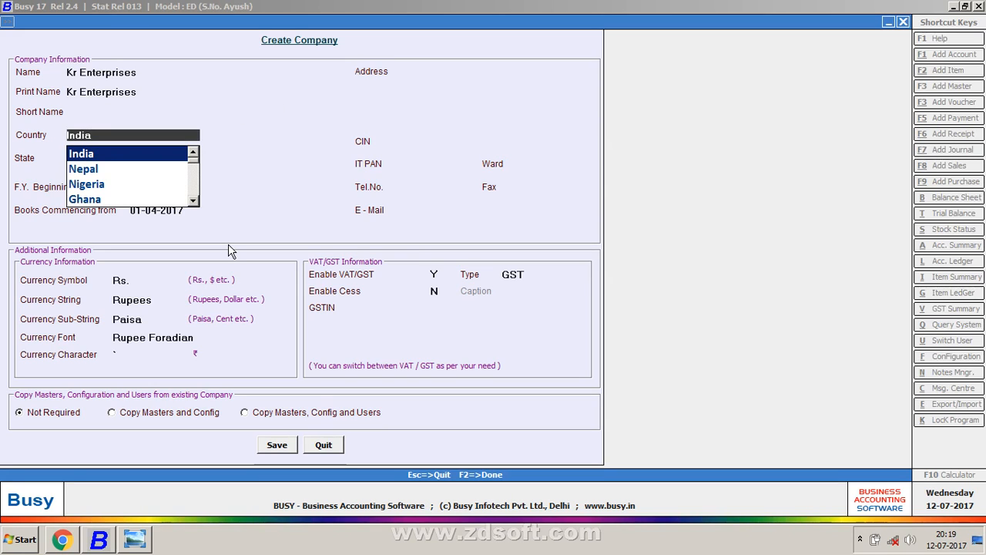
key("Return")
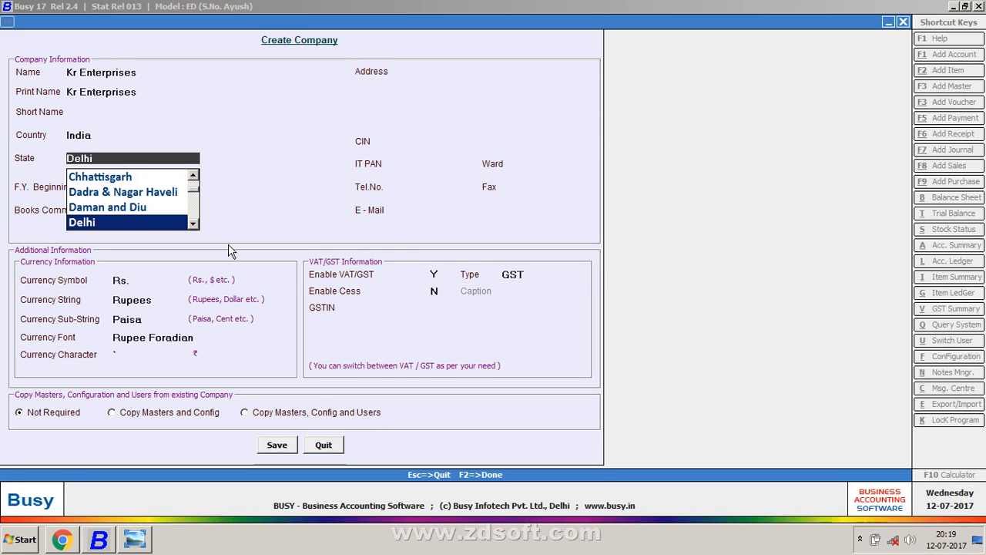
key("Return")
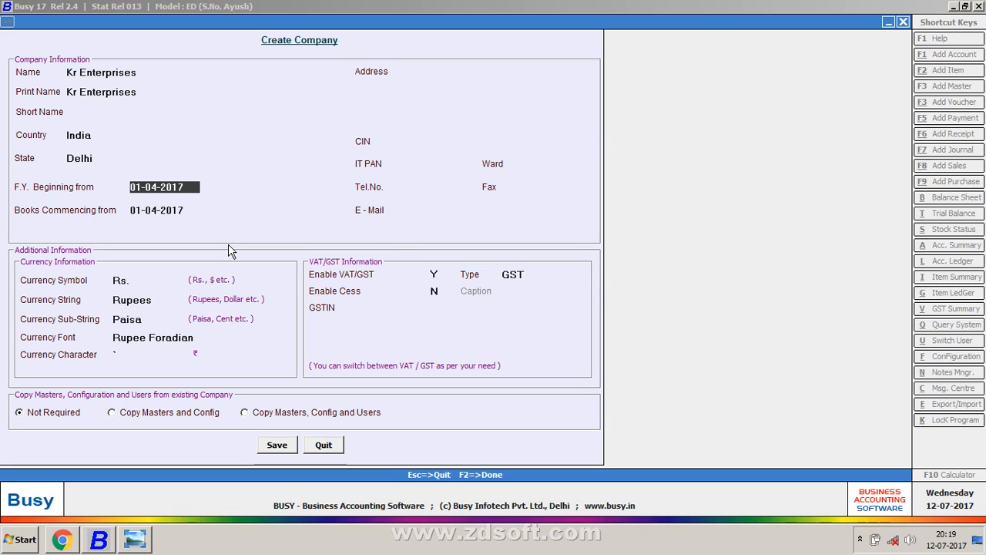
Step: Clear the year range '01-4-2017 to 31-3-2018' mistakenly typed into Address
key("Return")
key("Return")
type("01-4-")
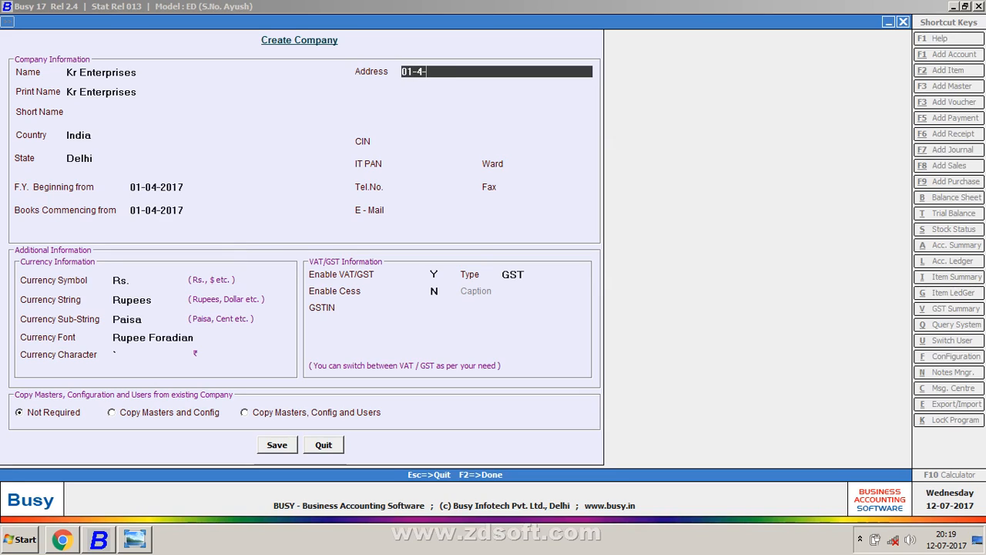
type("2017 to 31-3-2018")
key("Return")
key("Up")
key("BackSpace")
key("Up")
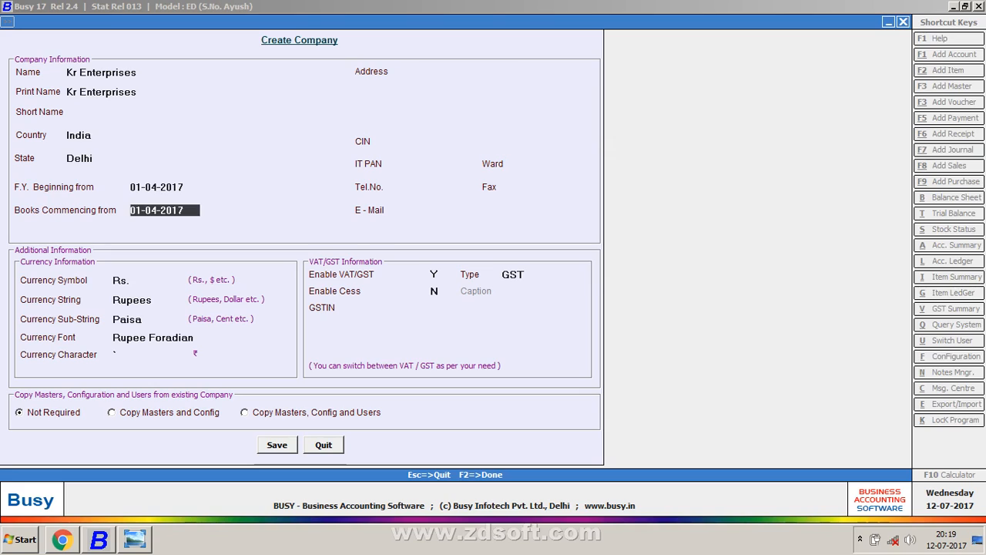
key("Up")
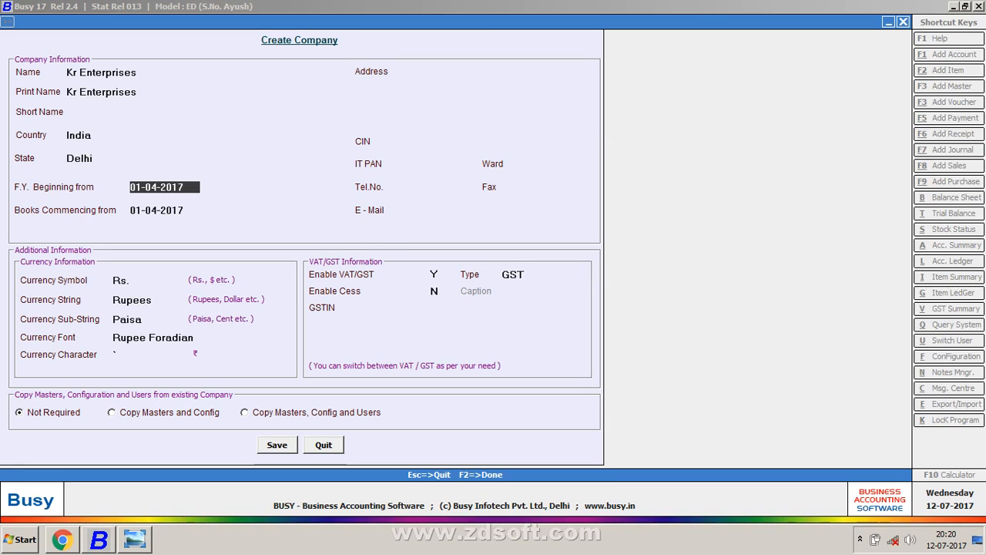
Step: Confirm 01-04-2017 as both the F.Y. beginning and books commencing dates
key("Return")
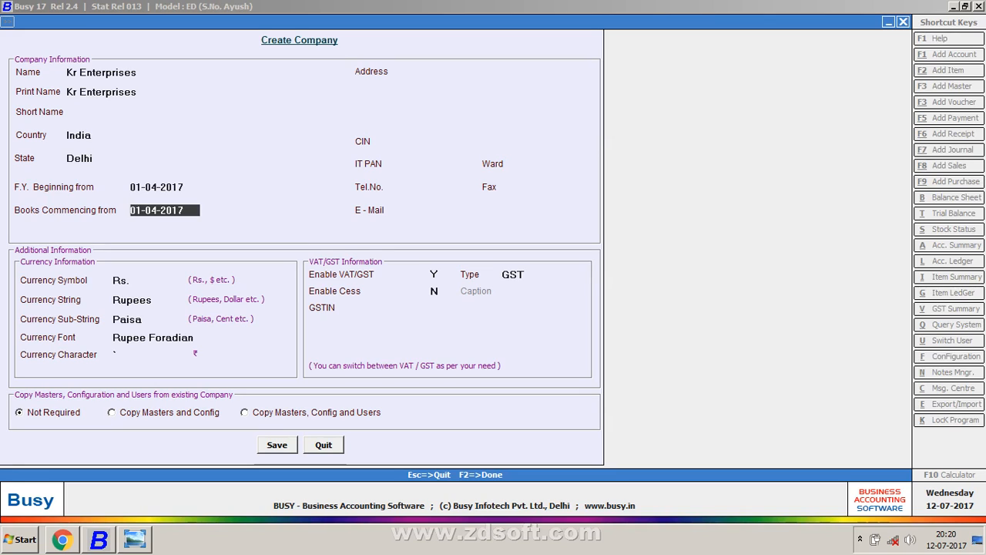
key("Return")
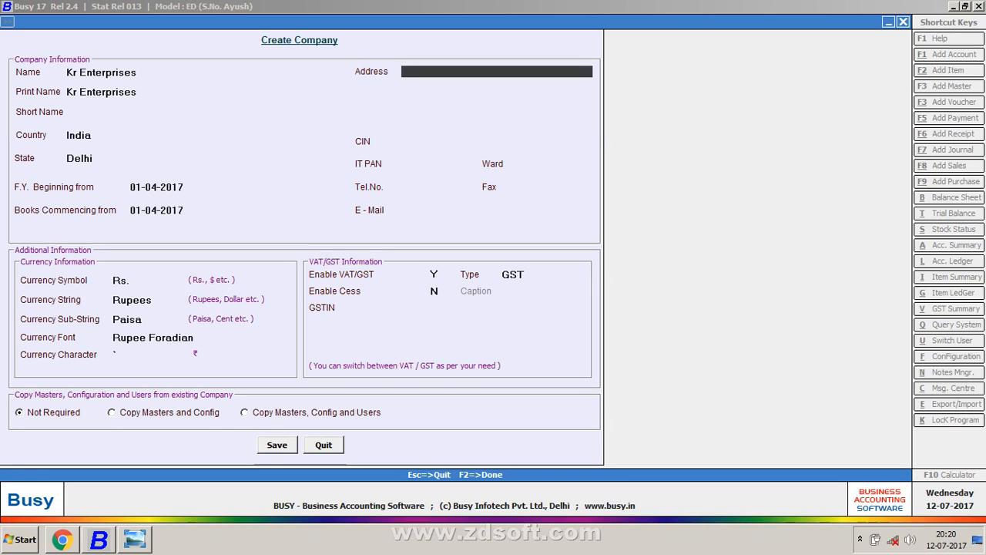
key("Up")
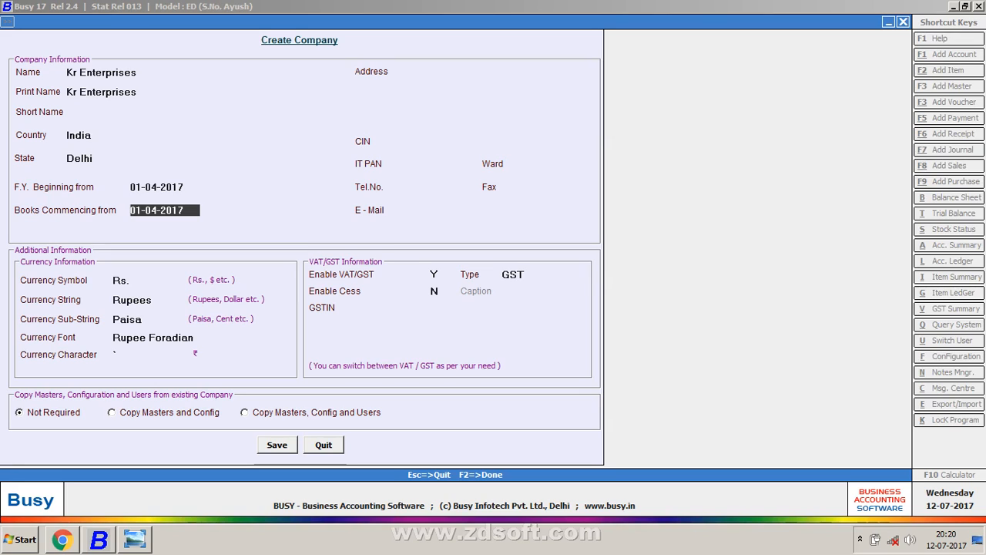
key("Return")
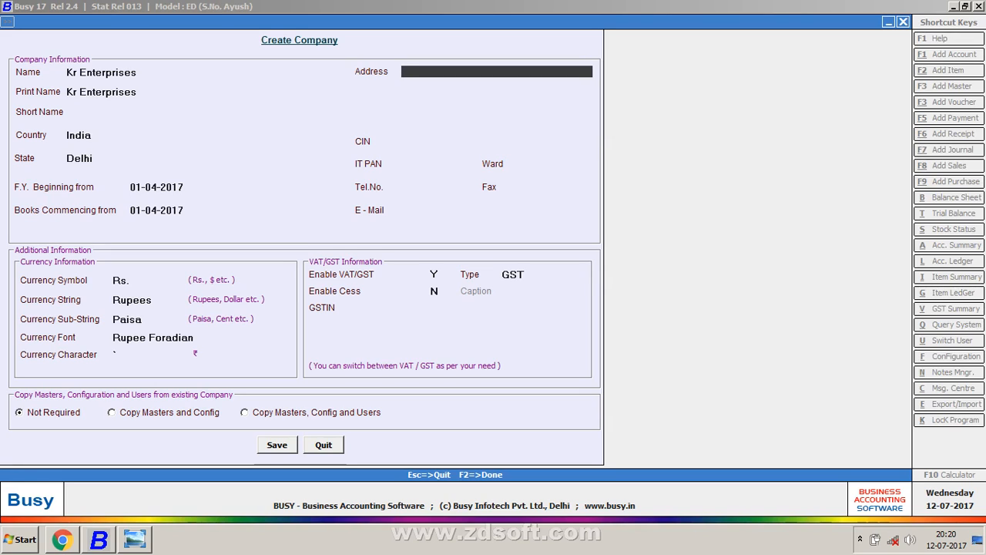
key("Up")
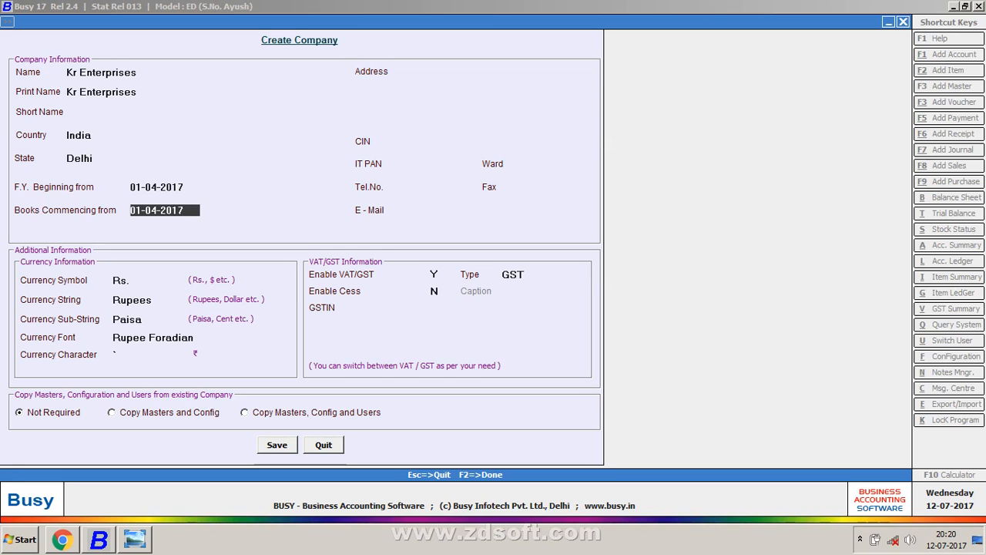
key("Up")
key("Down")
key("Down")
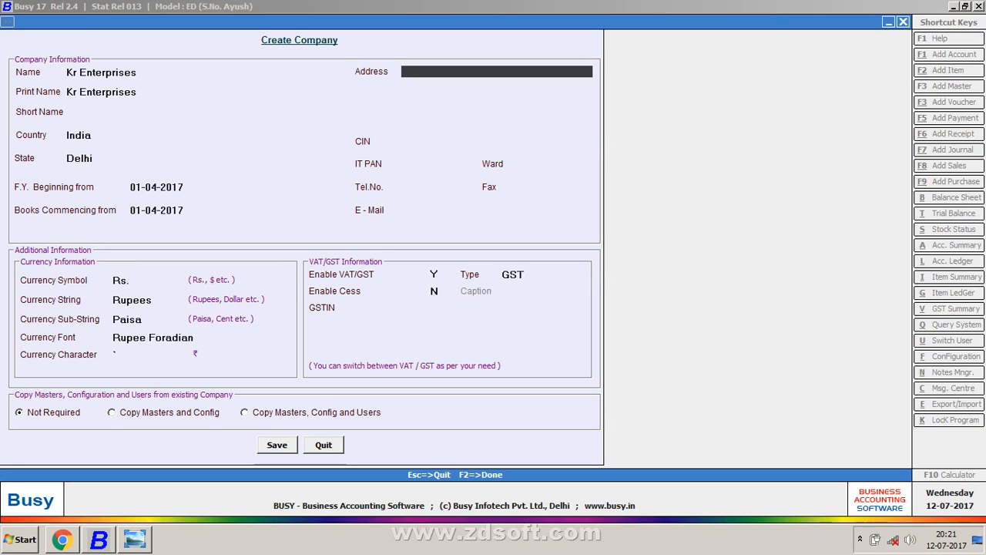
key("Up")
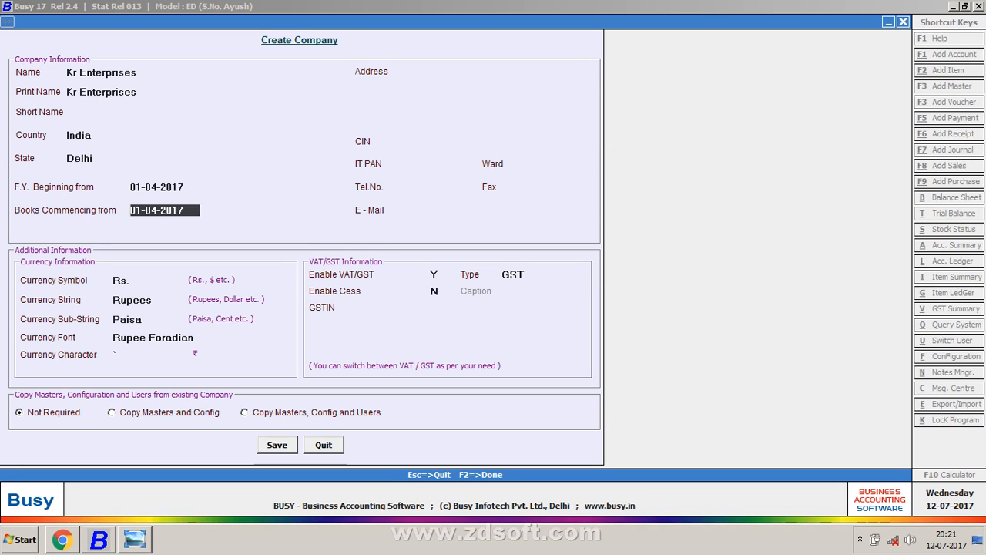
key("Up")
key("Return")
key("Return")
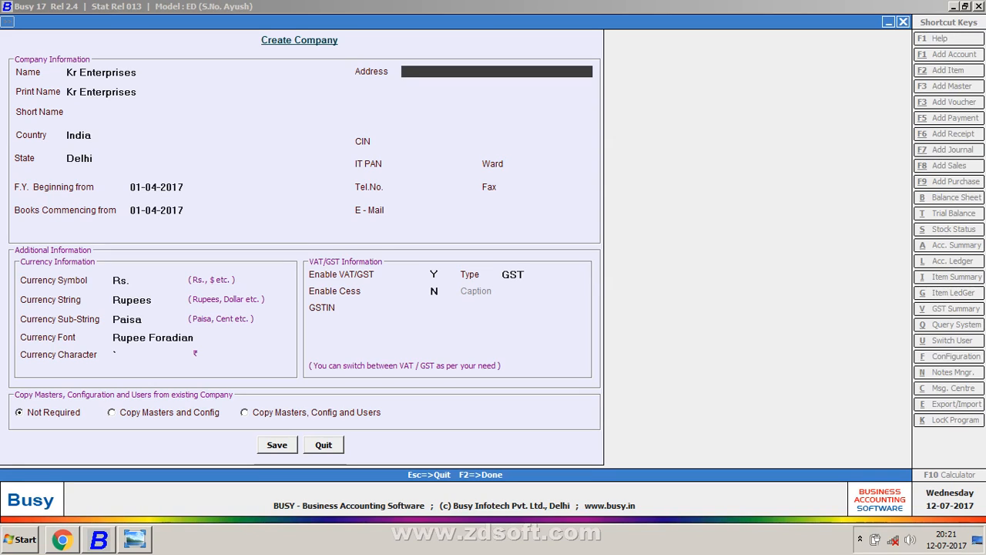
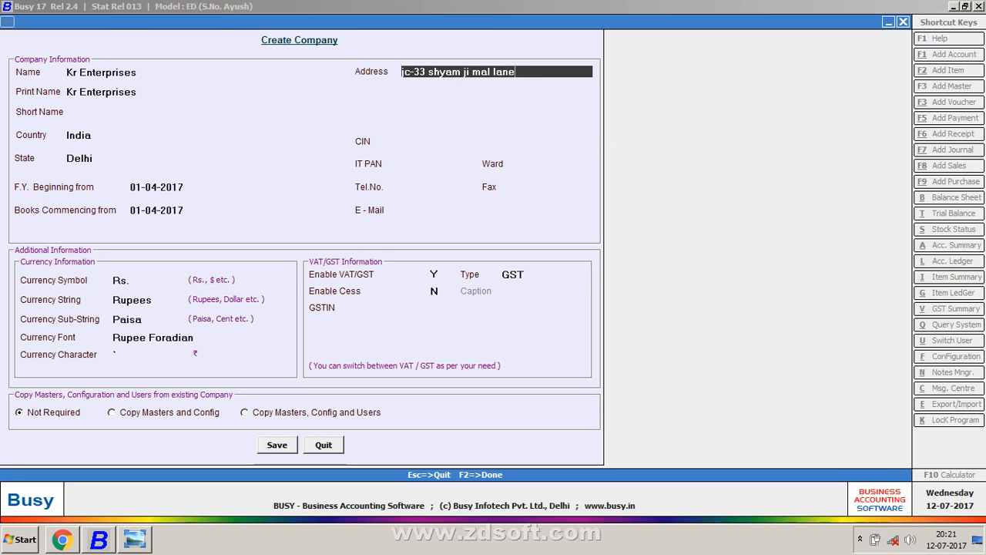
Step: Type the first address line with the company's street and locality, fixing typos
key("Return")
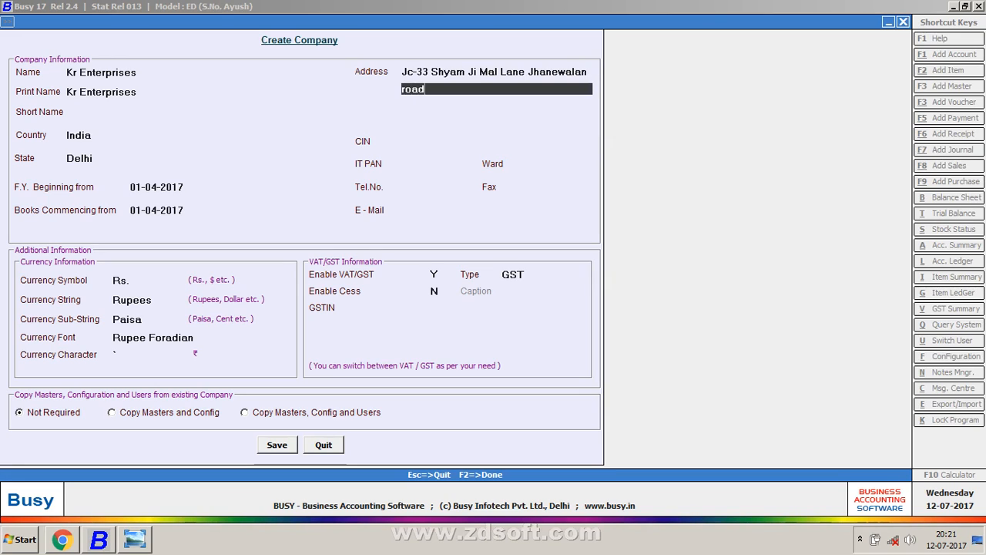
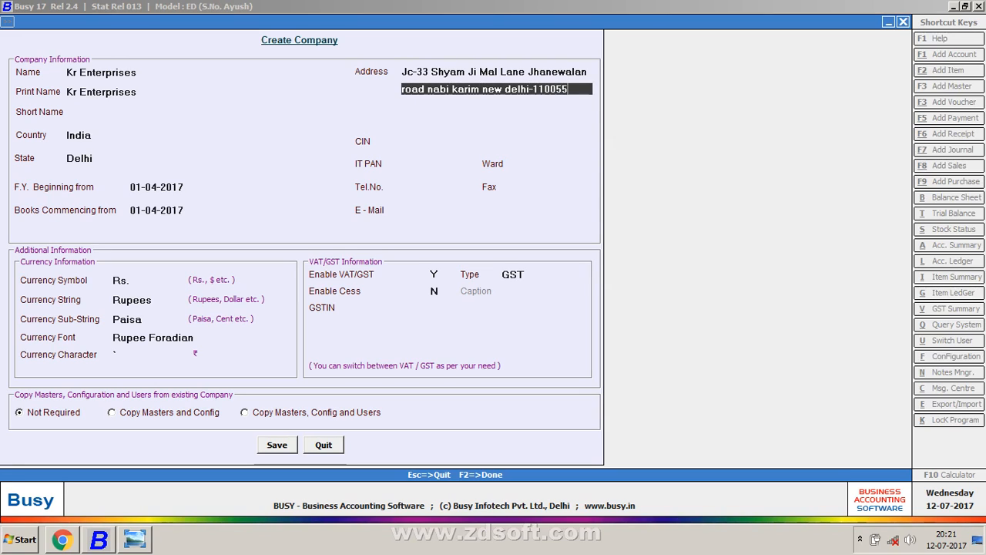
Step: Add the second address line ending in the New Delhi PIN code, then move to CIN
key("Return")
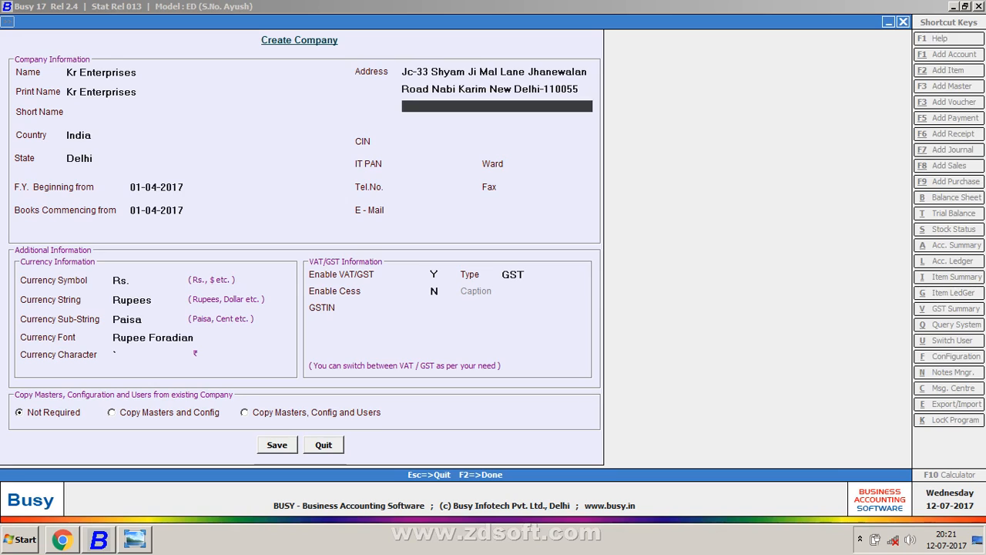
key("Up")
key("Up")
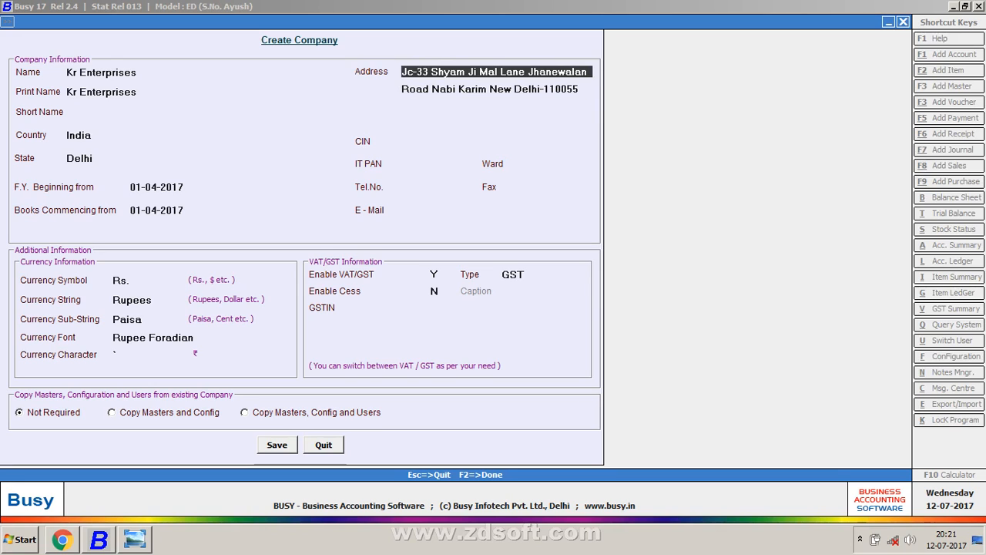
key("Down")
key("Down")
key("Down")
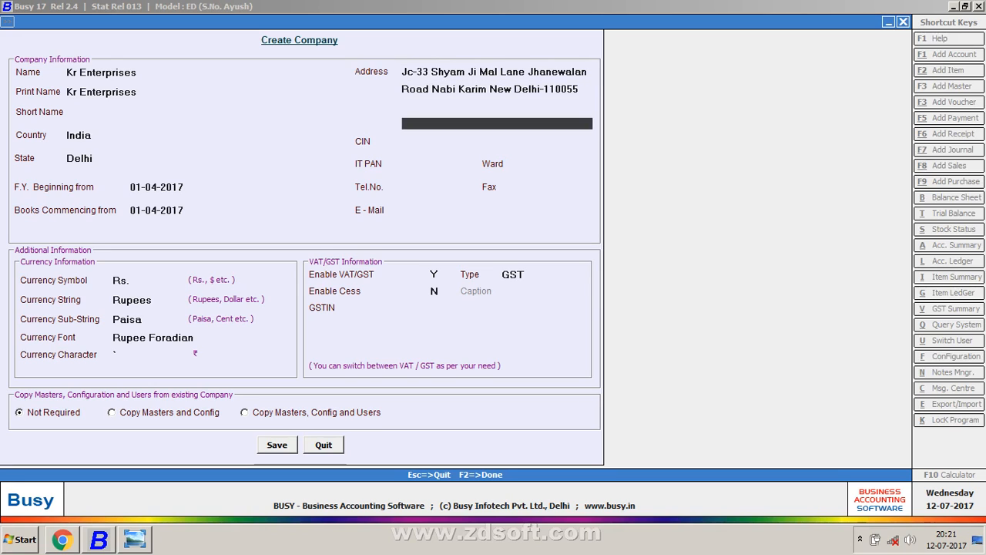
key("Up")
key("Up")
key("Up")
key("Down")
key("Down")
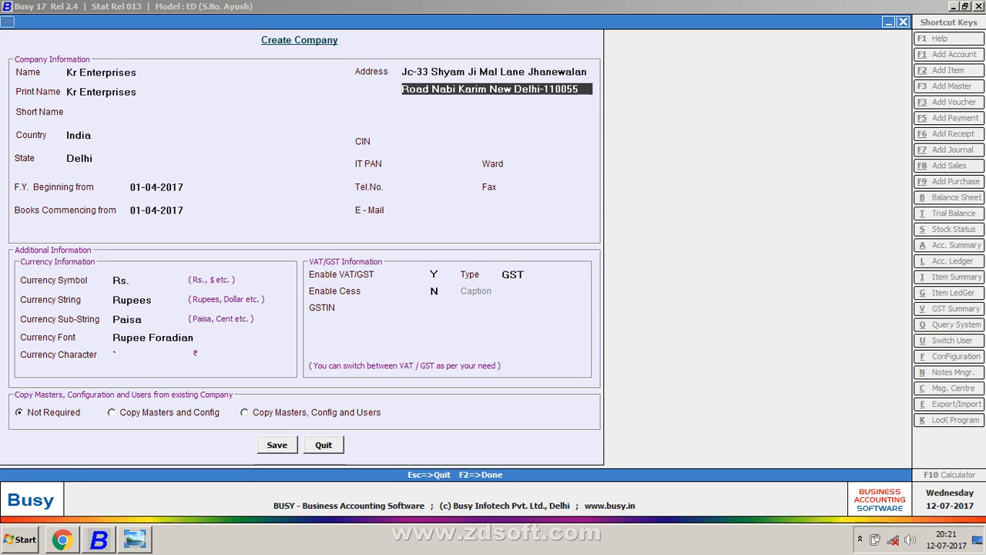
key("Down")
key("Down")
key("Down")
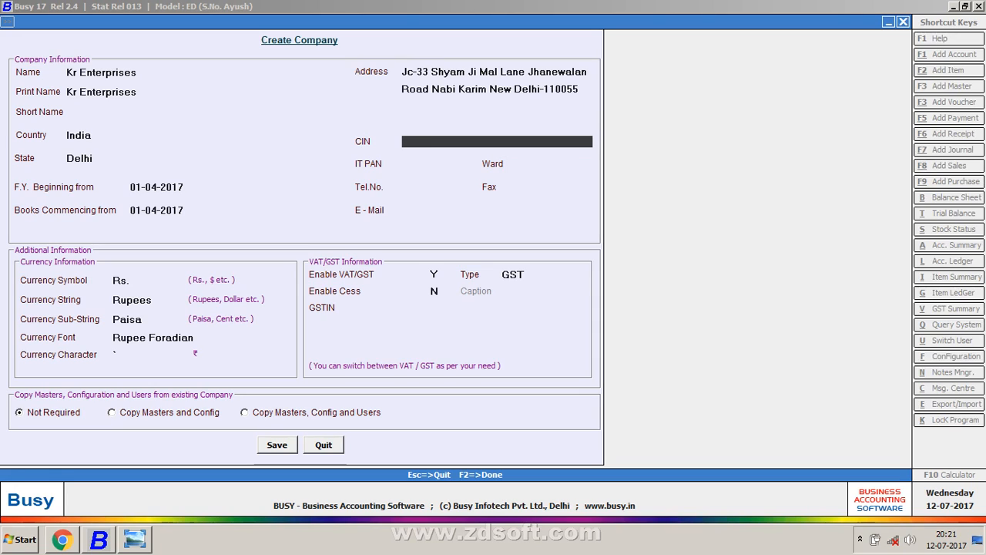
Step: Leave CIN empty, enter the company's IT PAN and move on to the Ward field
type("as")
key("BackSpace")
key("BackSpace")
key("Return")
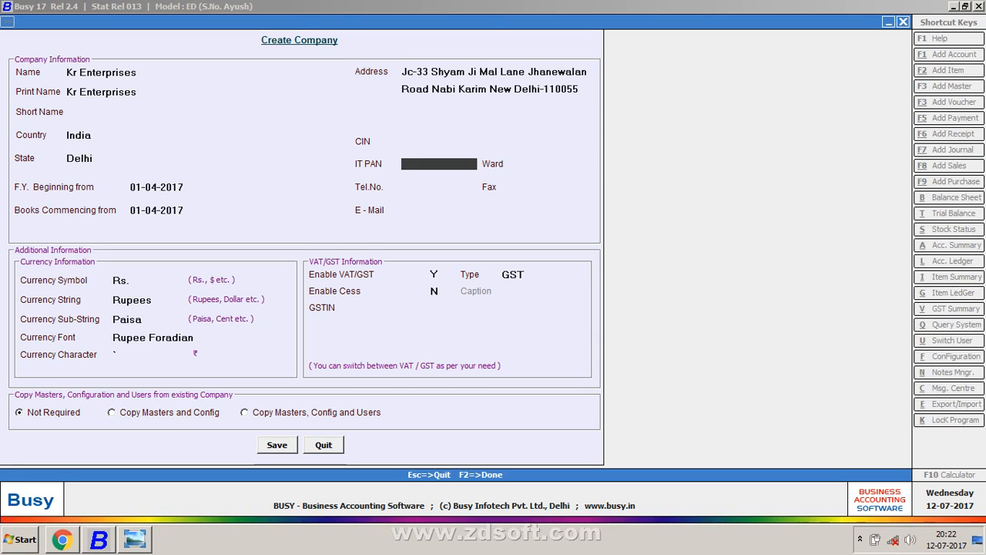
type("ASDFJ")
type("1234P")
key("Return")
Step: Complete Ward 235, then fill in the company's telephone number, fax number and e-mail address
type("35")
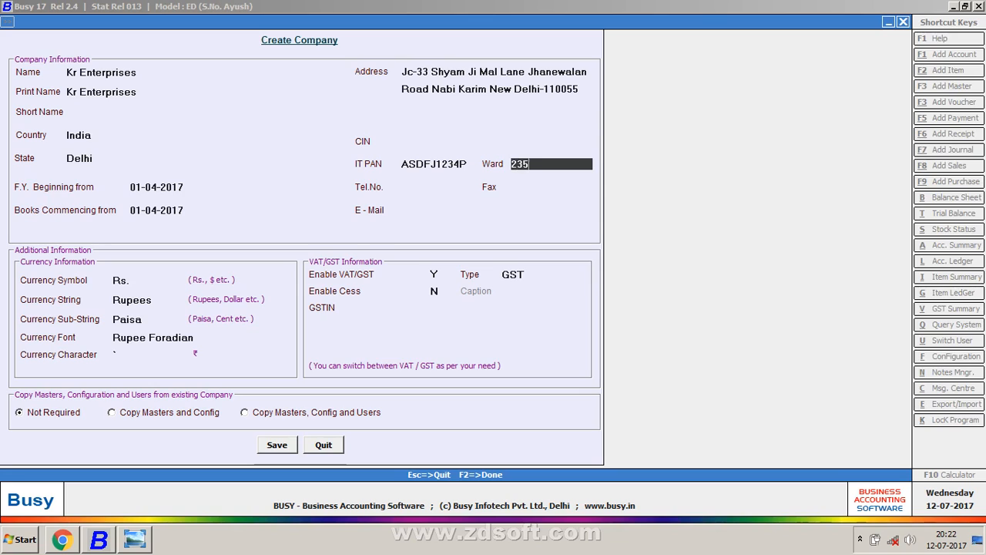
key("Return")
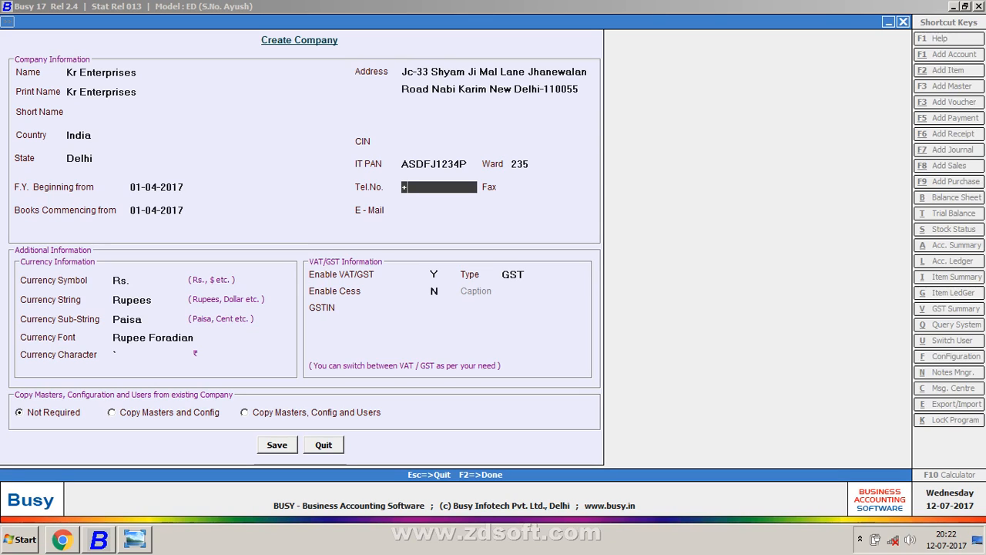
key("Return")
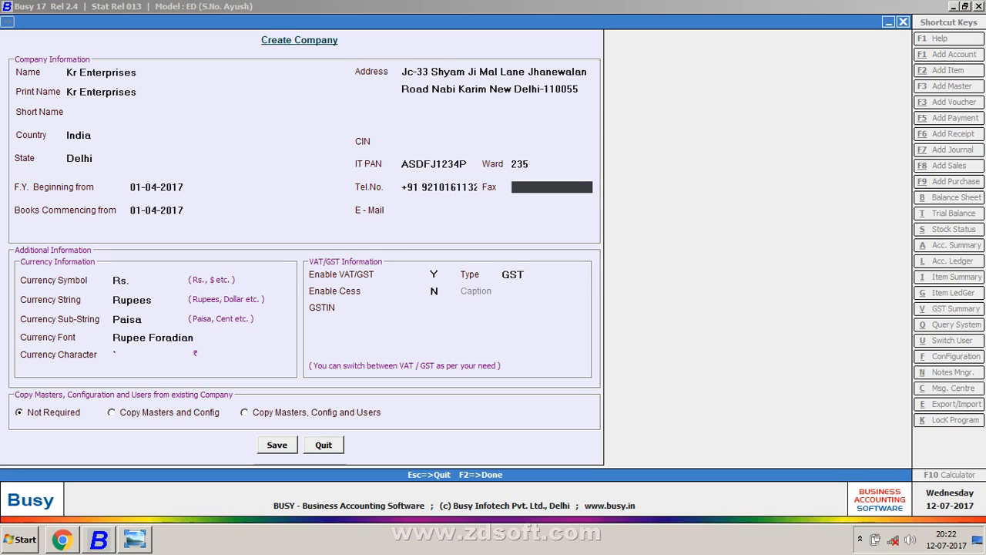
key("Return")
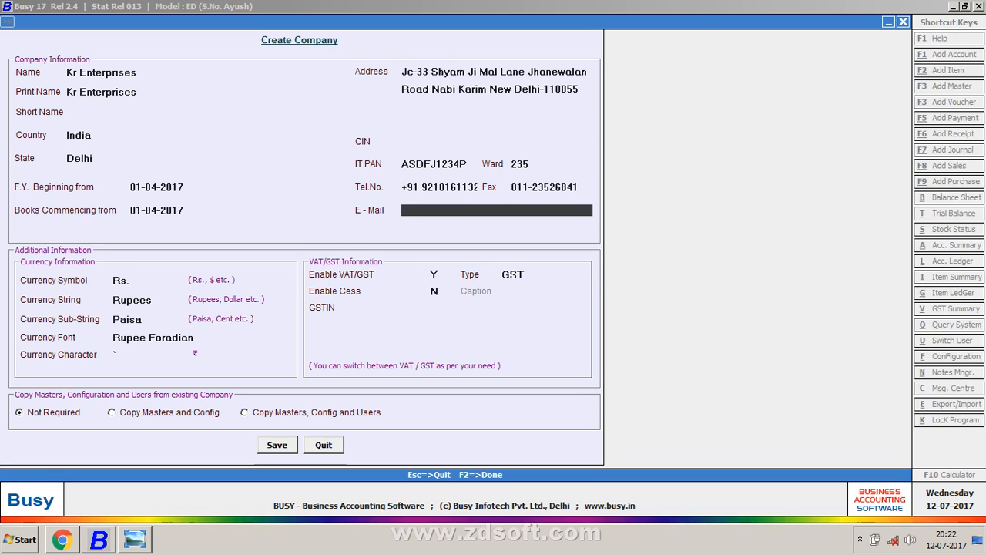
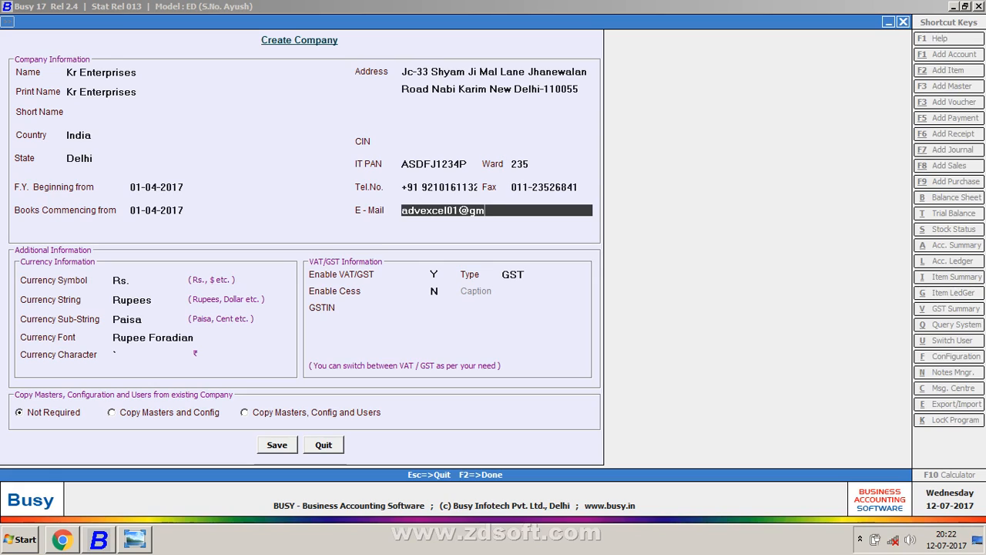
key("Return")
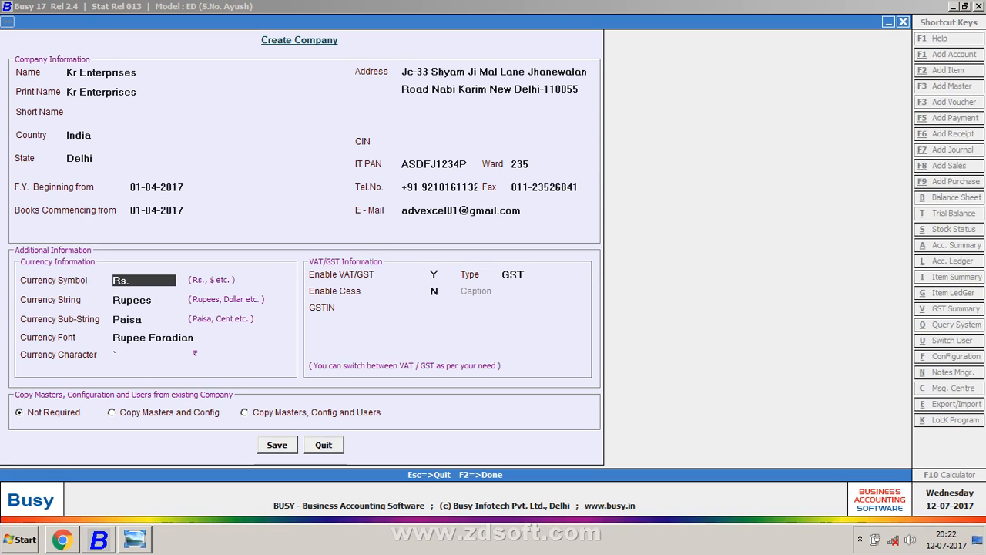
Step: Skip the currency fields, set Enable VAT/GST to N and save Kr Enterprises
key("Return")
key("Return")
key("Return")
key("Return")
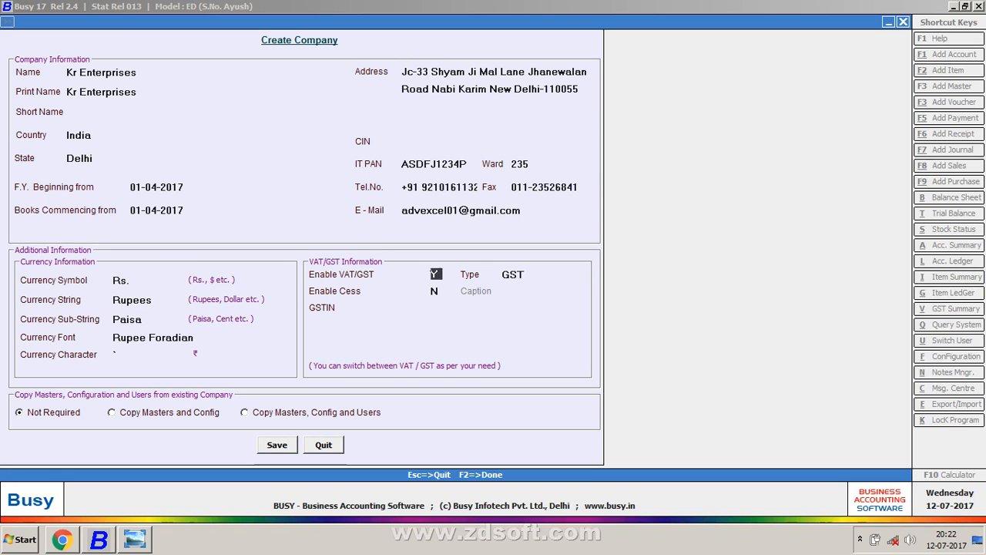
key("n")
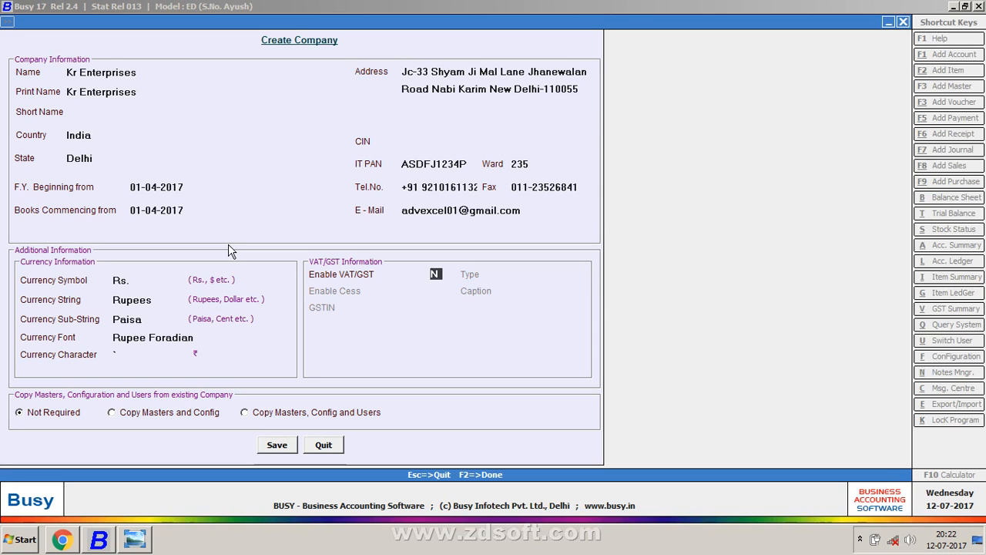
key("Return")
key("Return")
key("Return")
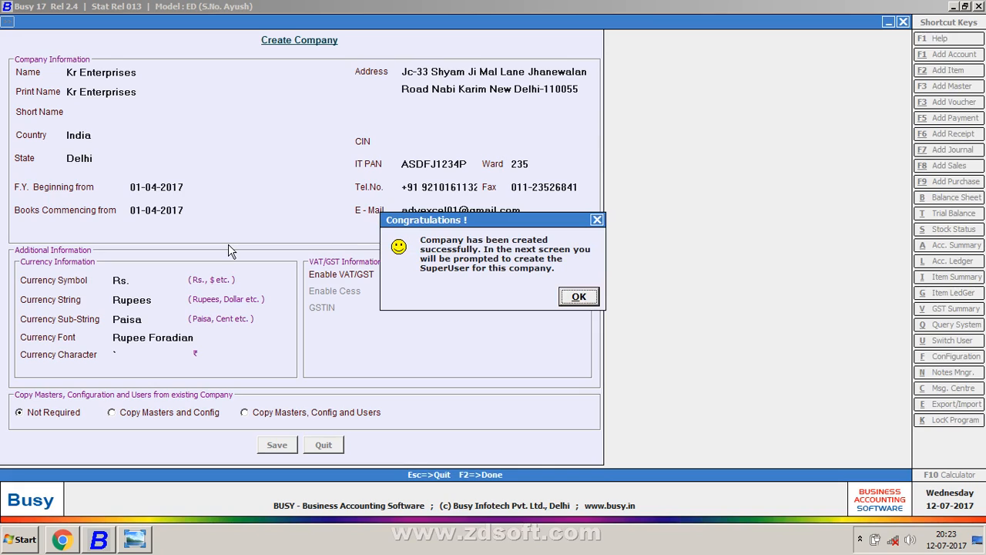
Step: Acknowledge the company-created message and save a SuperUser whose recheck password matches
key("Return")
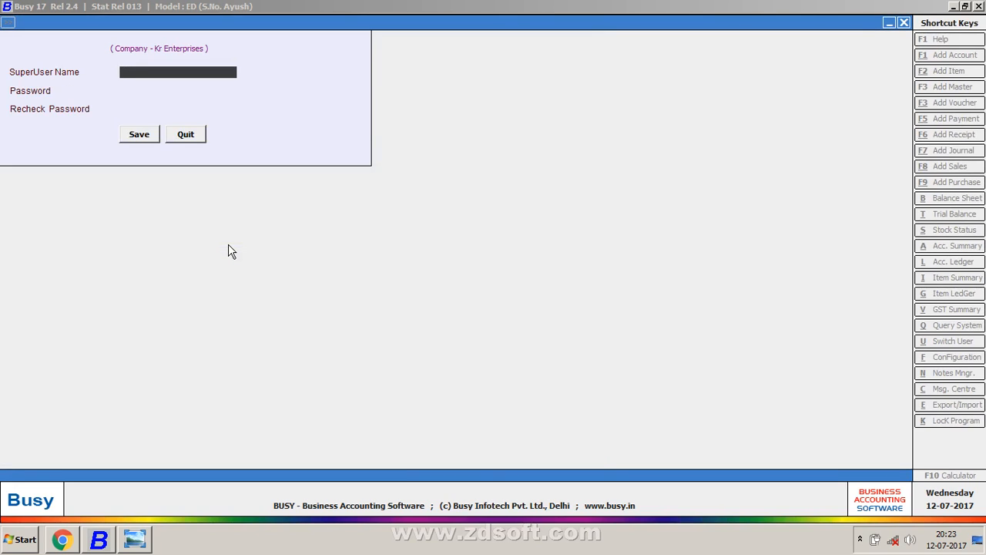
type("K")
key("Return")
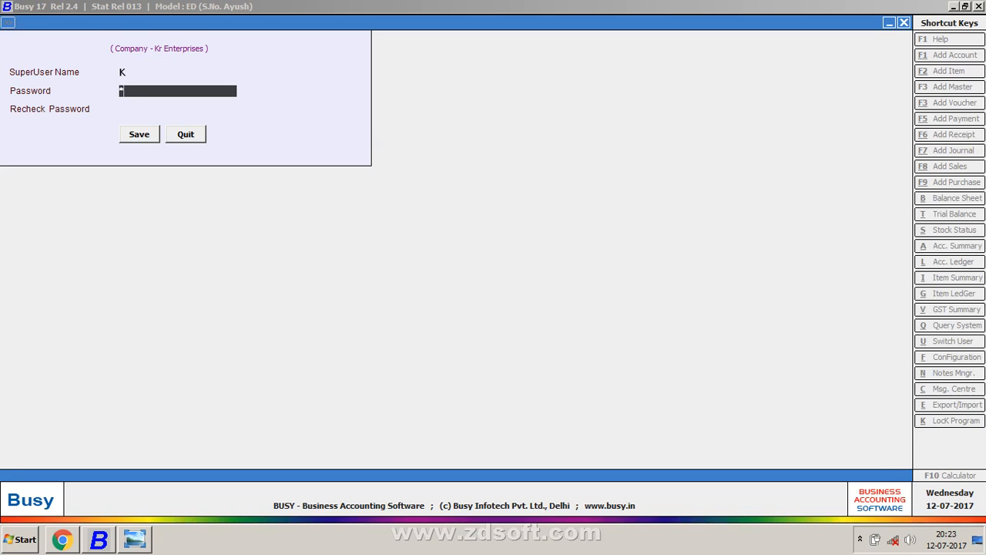
key("Up")
key("Up")
key("Up")
key("Up")
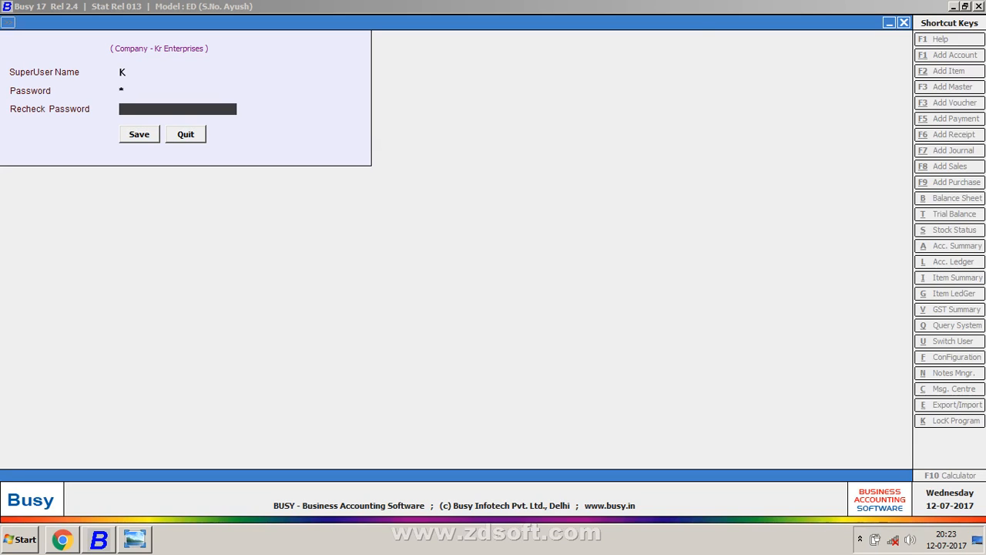
key("Return")
key("Return")
type("1")
key("Return")
key("Return")
key("Return")
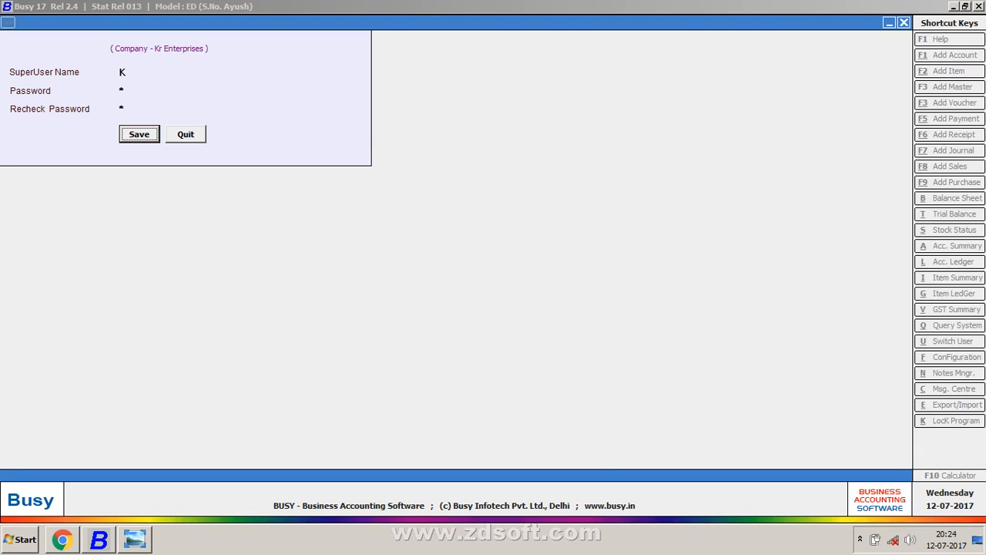
key("Return")
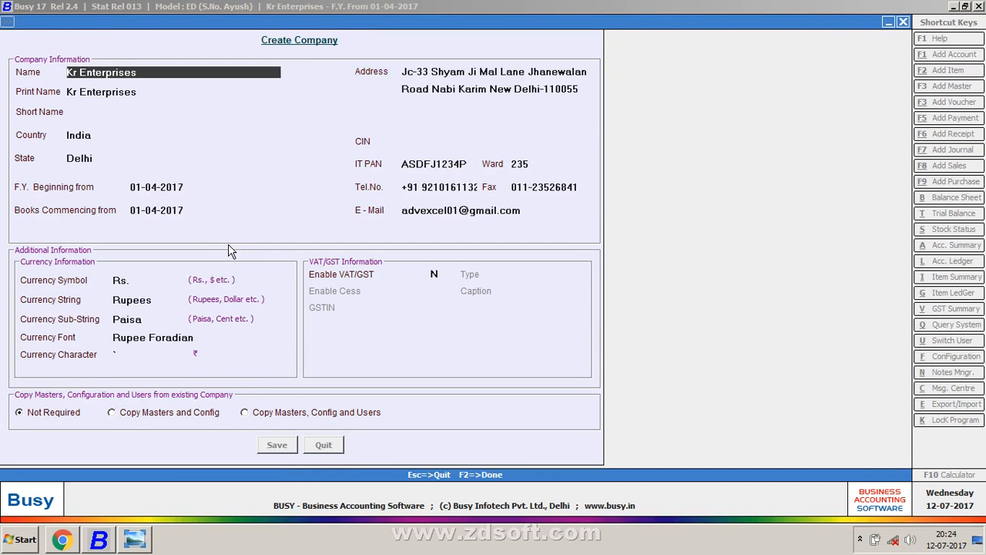
Step: Set the Inventory Stock Val. Method to FIFO and confirm saving the options
key("Down")
key("Down")
key("Down")
key("Down")
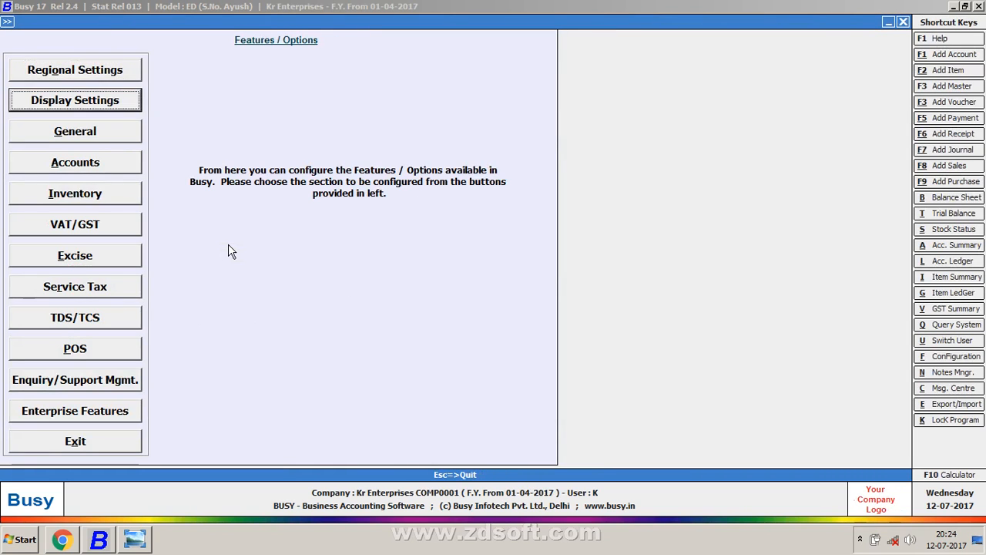
key("Return")
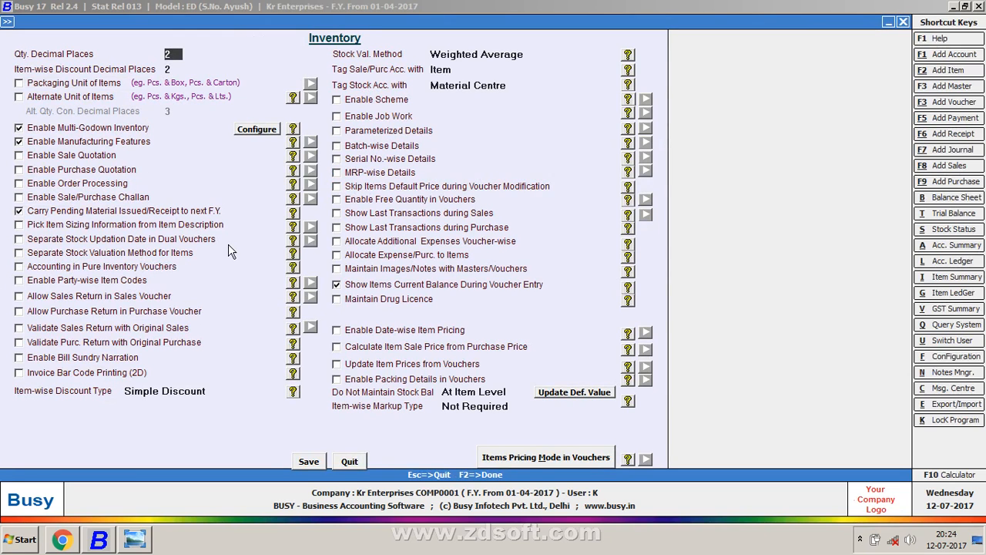
key("Return")
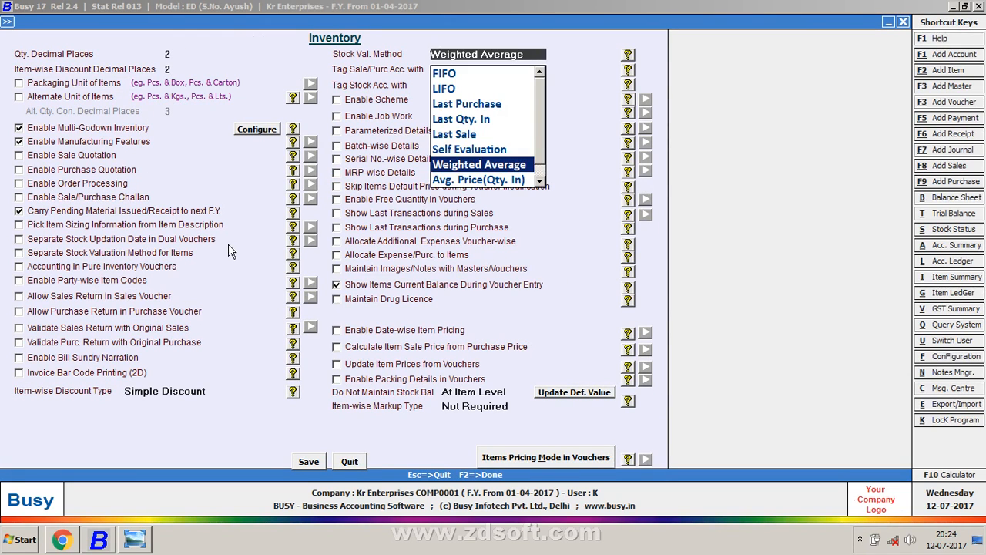
type("f")
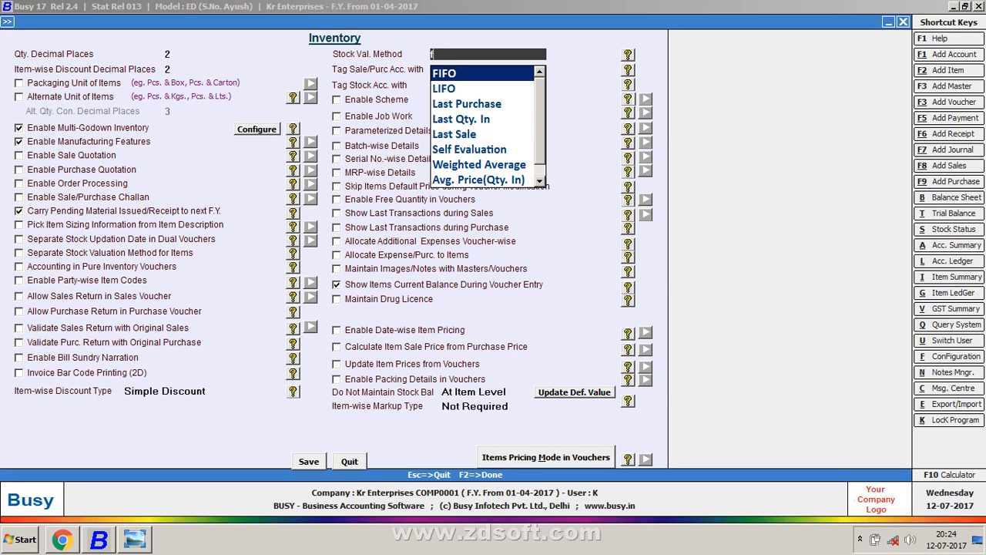
key("Return")
key("Return")
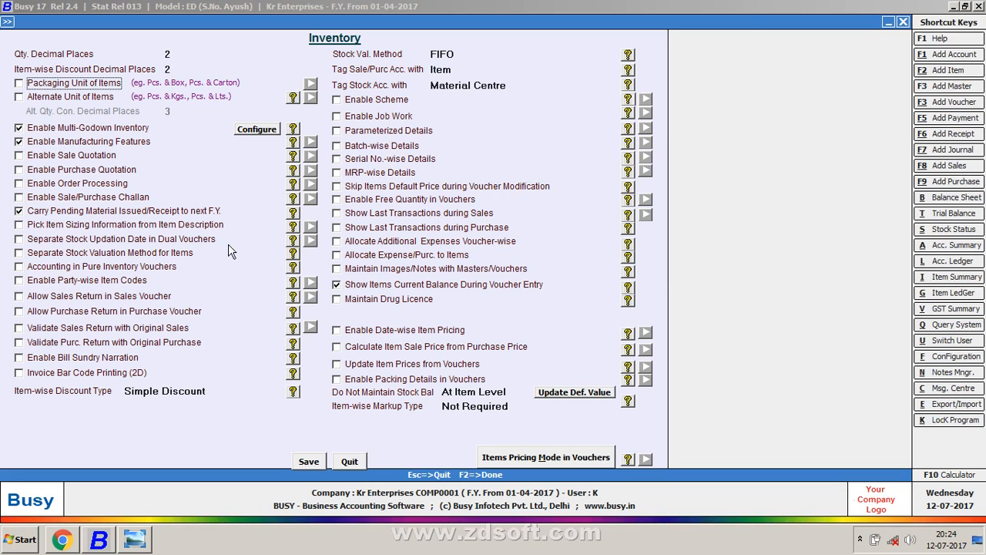
key("F2")
key("Return")
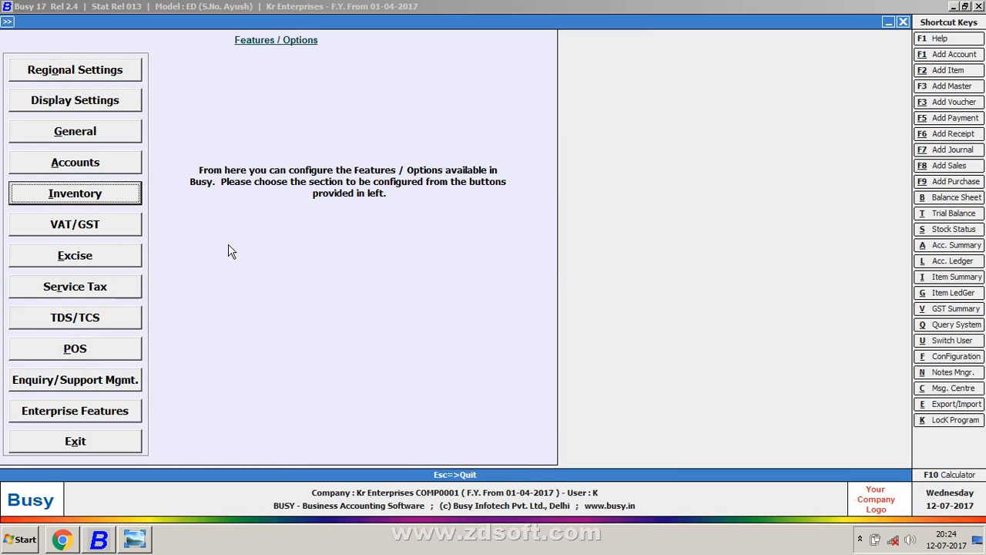
Step: Return to the main menu and recheck the FIFO inventory setting in Features/Options
key("Escape")
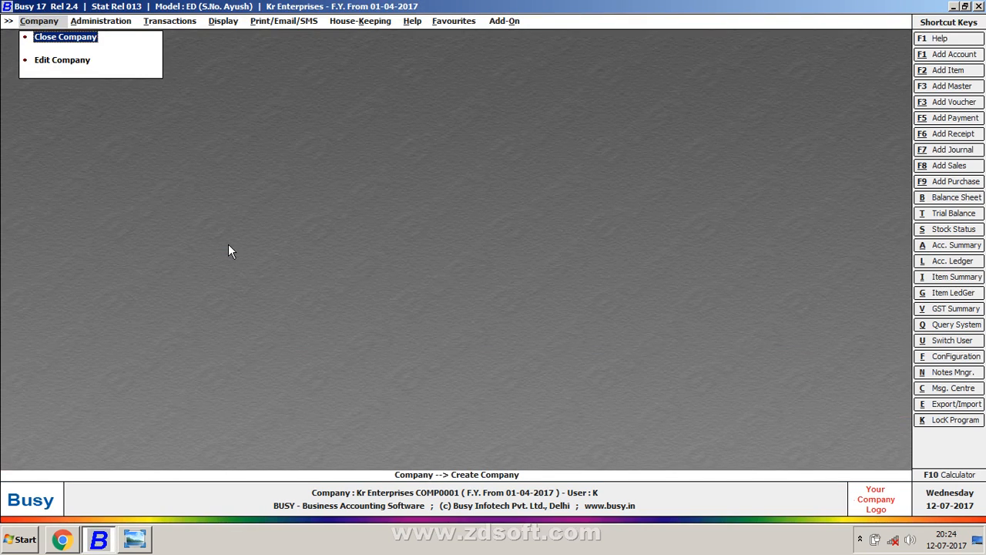
key("Right")
key("Right")
key("Right")
key("Right")
key("Right")
key("Right")
key("Right")
key("Right")
key("Right")
key("Right")
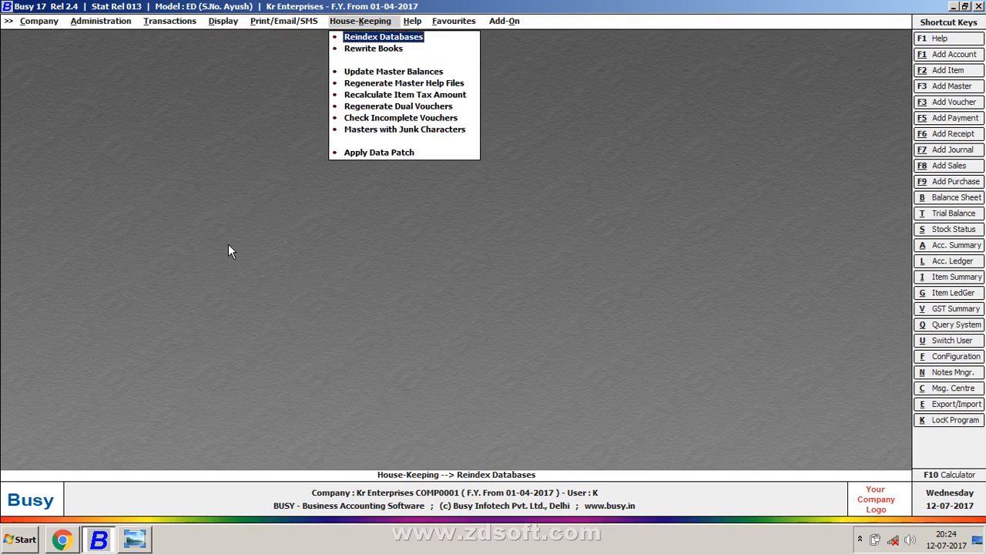
key("Return")
key("Up")
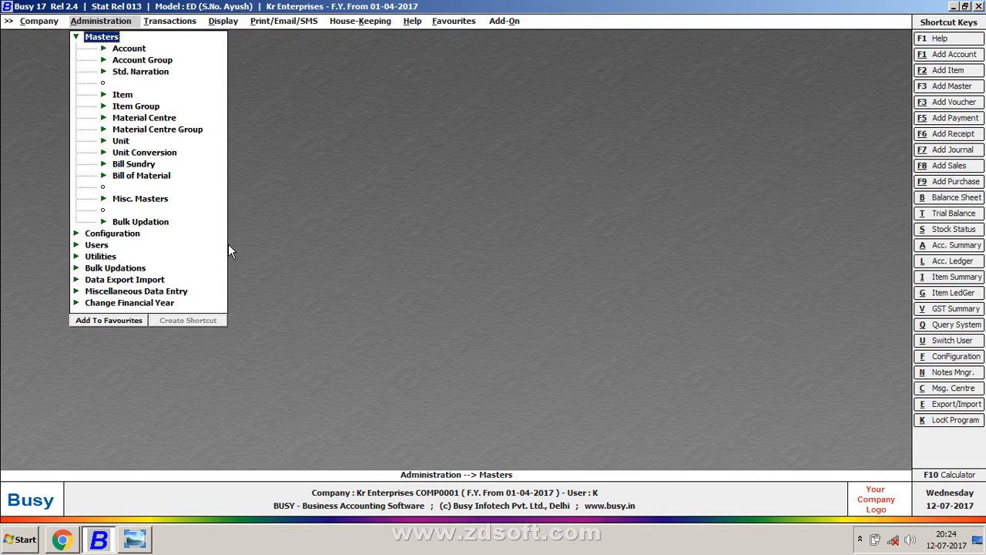
key("Left")
key("Down")
key("Return")
key("Return")
key("Down")
key("Down")
key("Down")
key("Down")
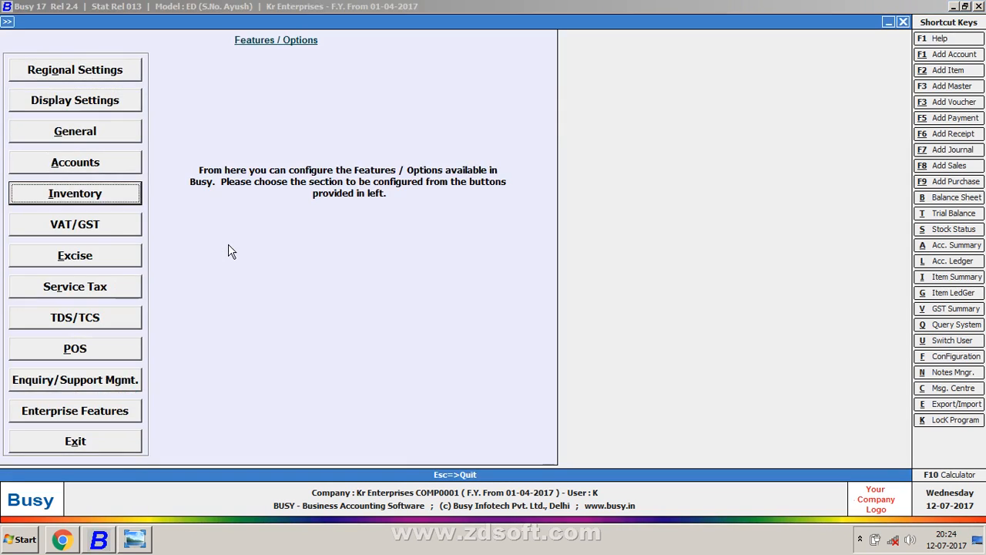
key("Return")
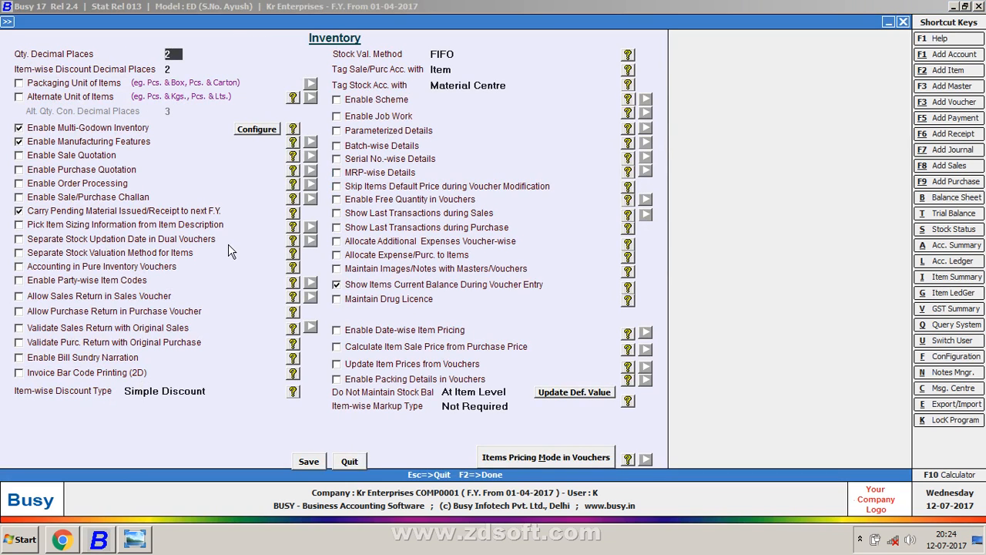
key("Escape")
key("Escape")
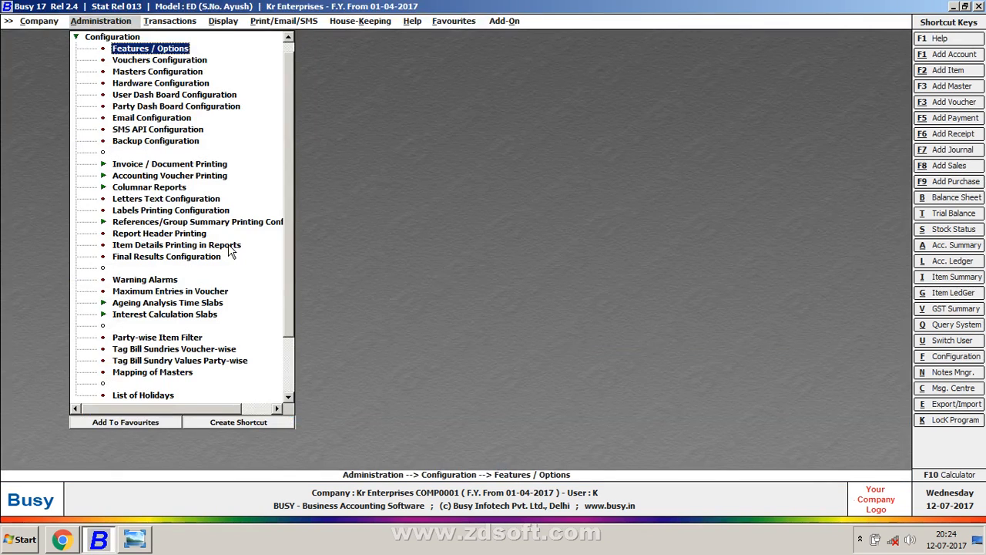
Step: Close Kr Enterprises from the Company menu and reopen it from the company list
key("Down")
key("Left")
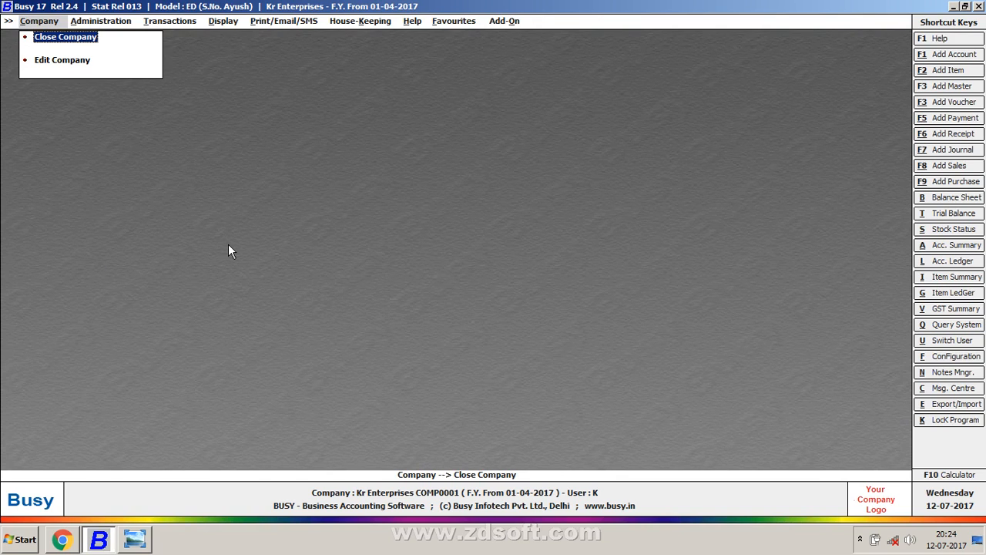
key("Right")
key("Right")
key("Right")
key("Right")
key("Right")
key("Right")
key("Right")
key("Right")
key("Right")
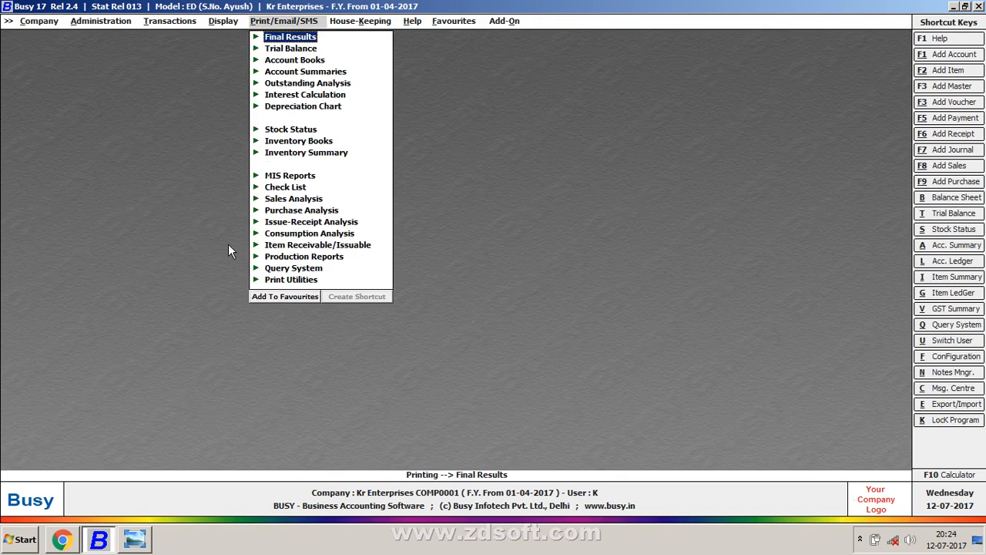
key("Right")
key("Right")
key("Right")
key("Right")
key("Right")
key("Right")
key("Right")
key("Right")
key("Right")
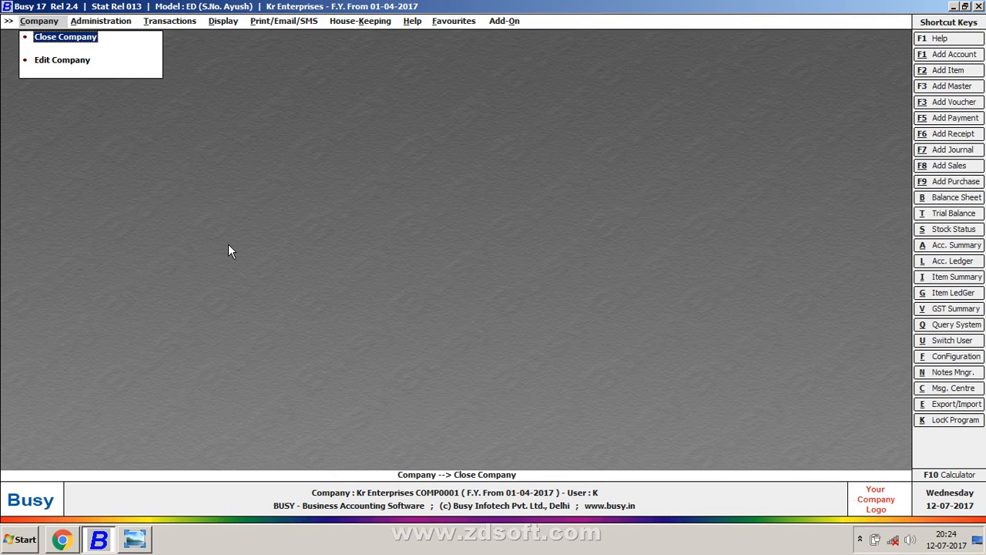
key("Right")
key("Right")
key("Right")
key("Right")
key("Right")
key("Right")
key("Right")
key("Right")
key("Right")
key("Return")
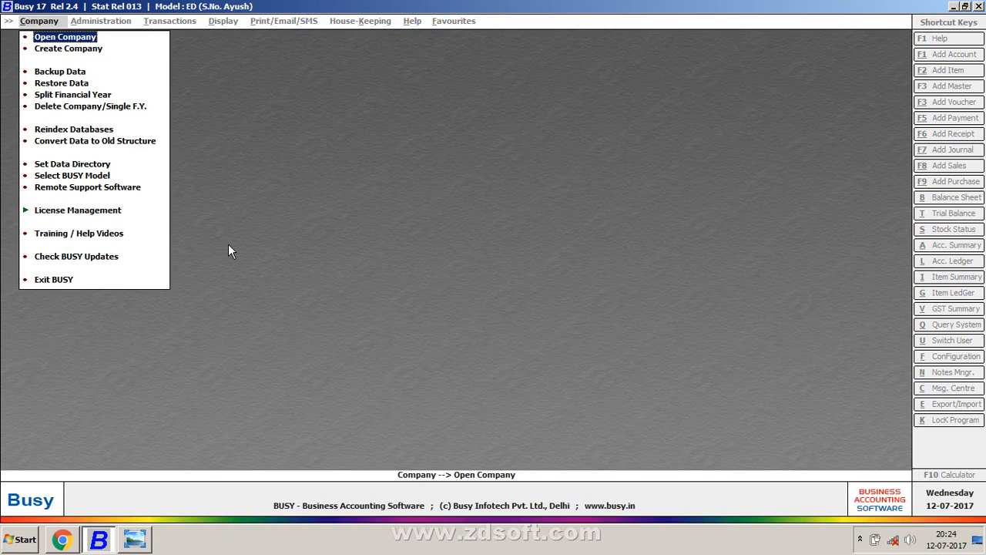
key("Return")
key("Return")
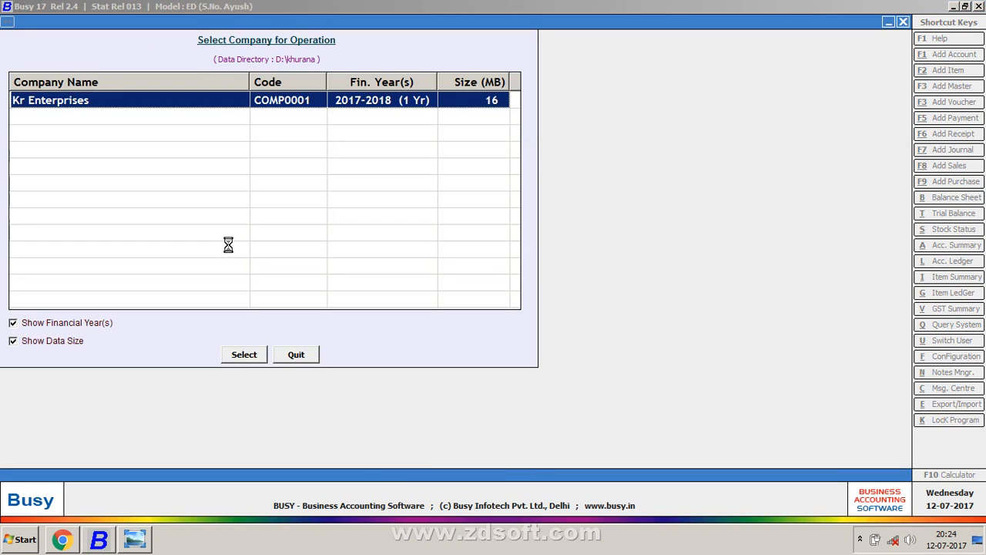
key("Return")
key("Return")
key("Return")
Step: Close the reopened company again and exit BUSY
key("Escape")
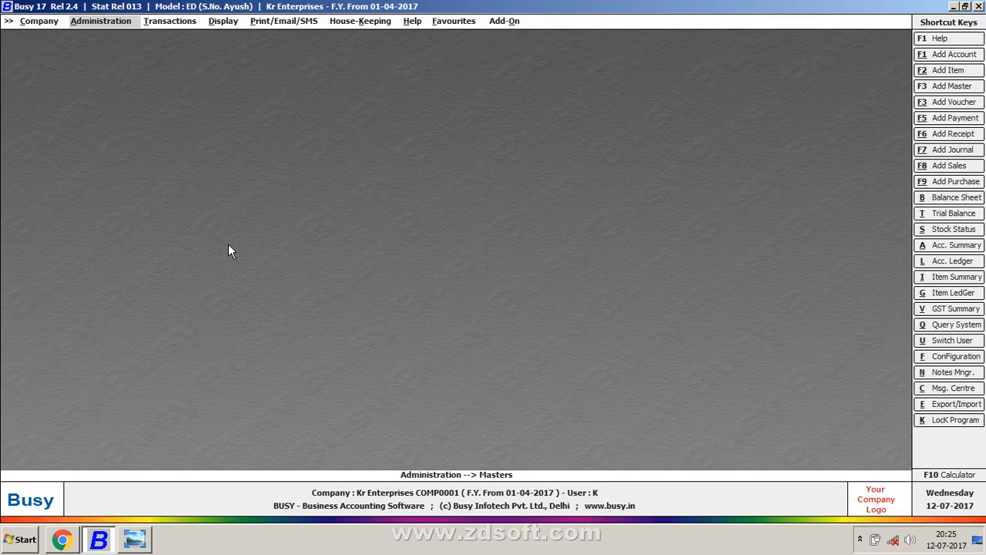
key("Escape")
key("Left")
key("Return")
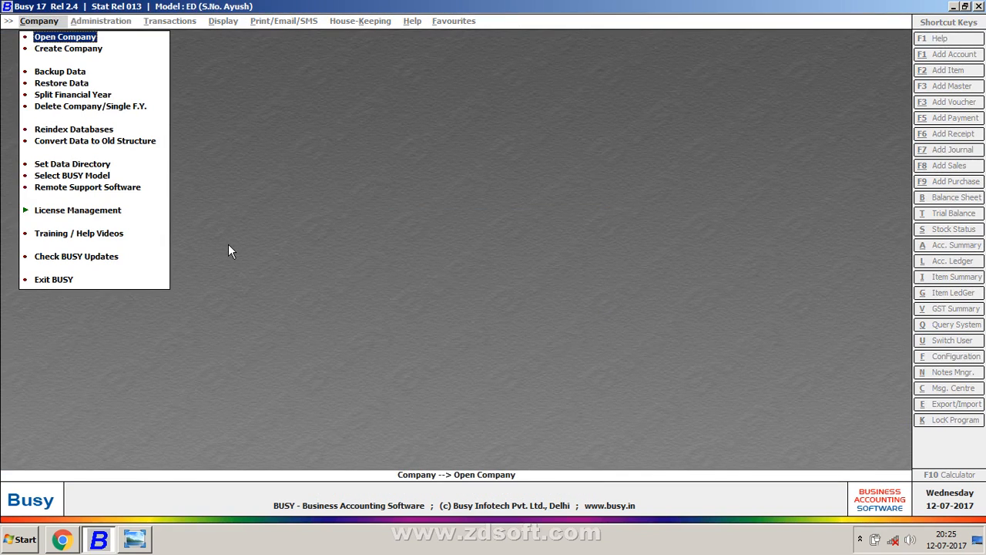
key("Up")
key("Return")
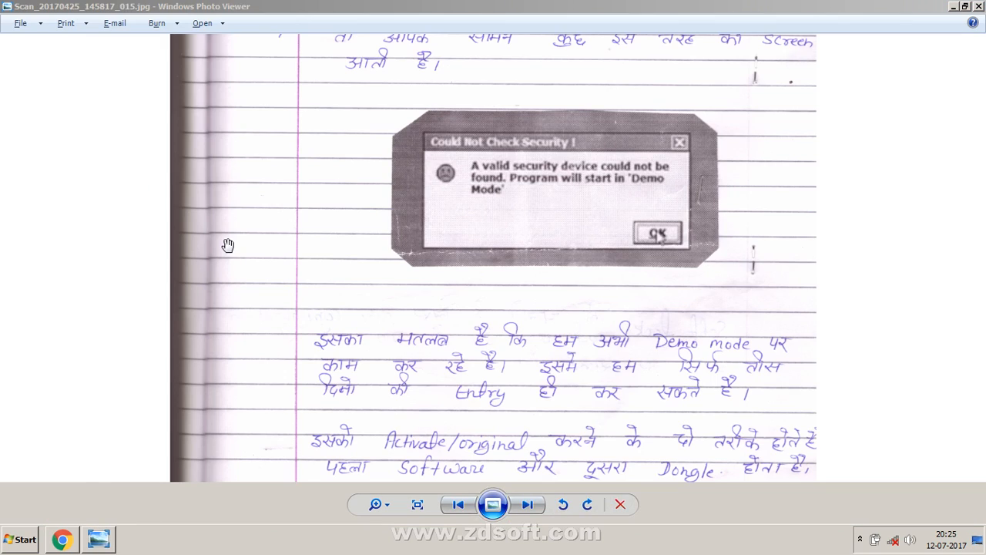
Step: Close Windows Photo Viewer and refresh the desktop
left_click(979, 6)
right_click(629, 254)
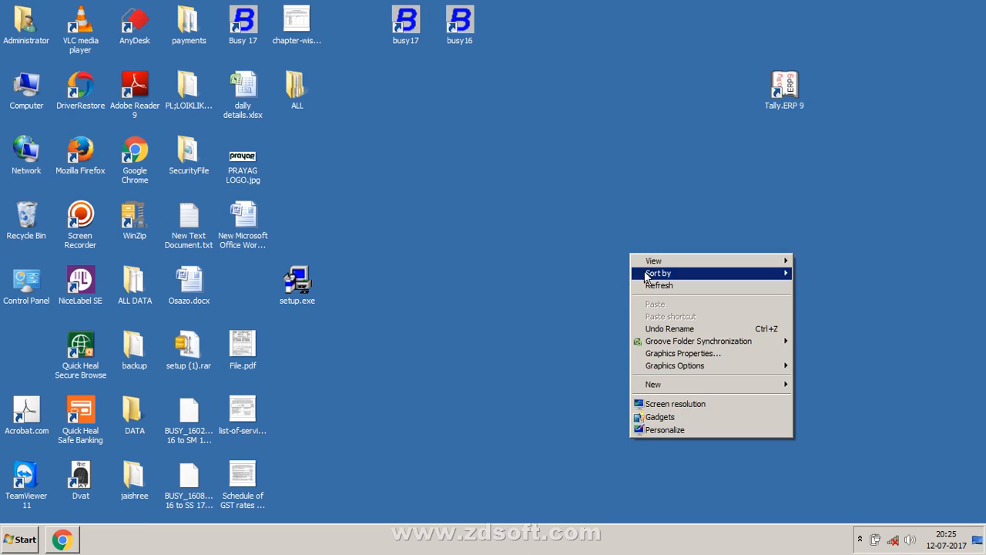
left_click(661, 287)
Step: Quit the screen recorder from its hidden notification-area controls
left_click(860, 538)
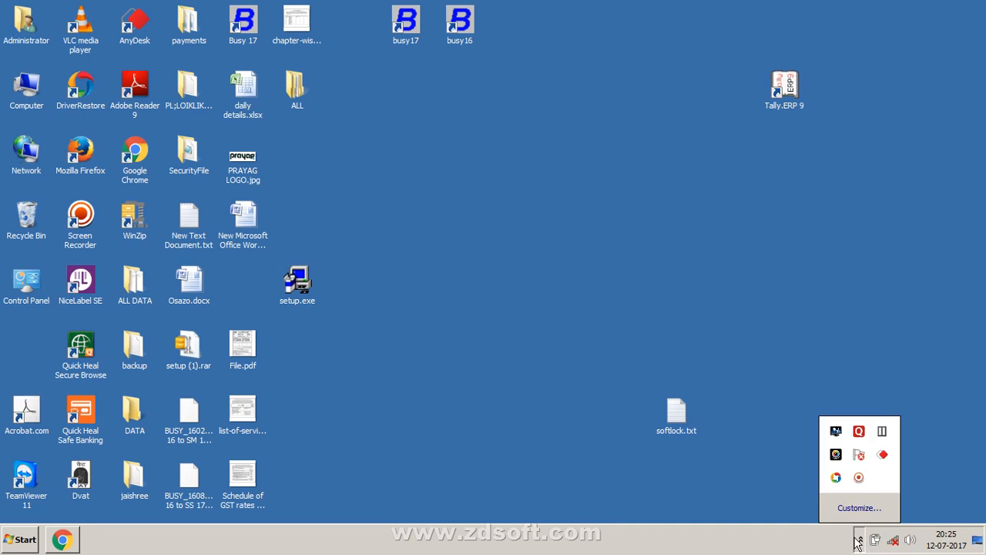
left_click(861, 481)
left_click(732, 499)
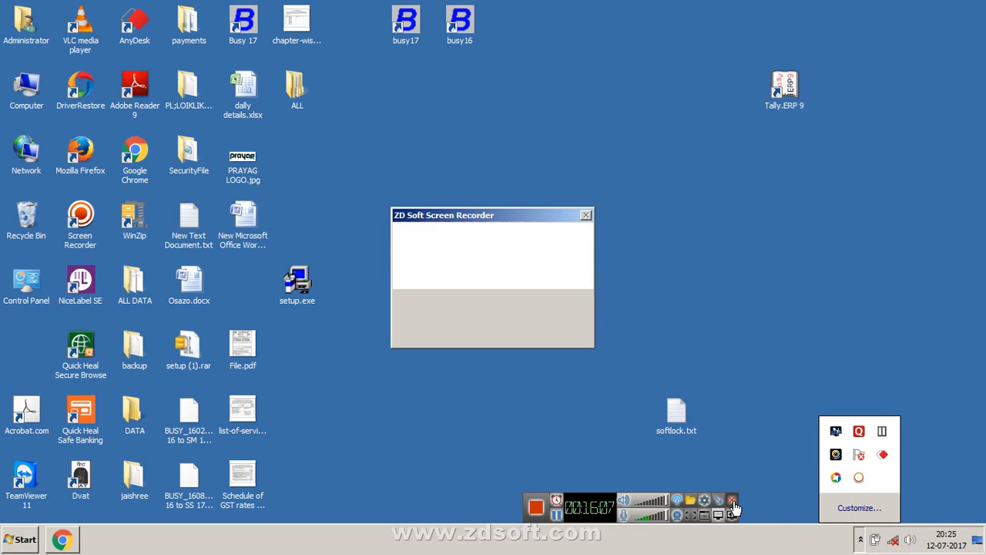